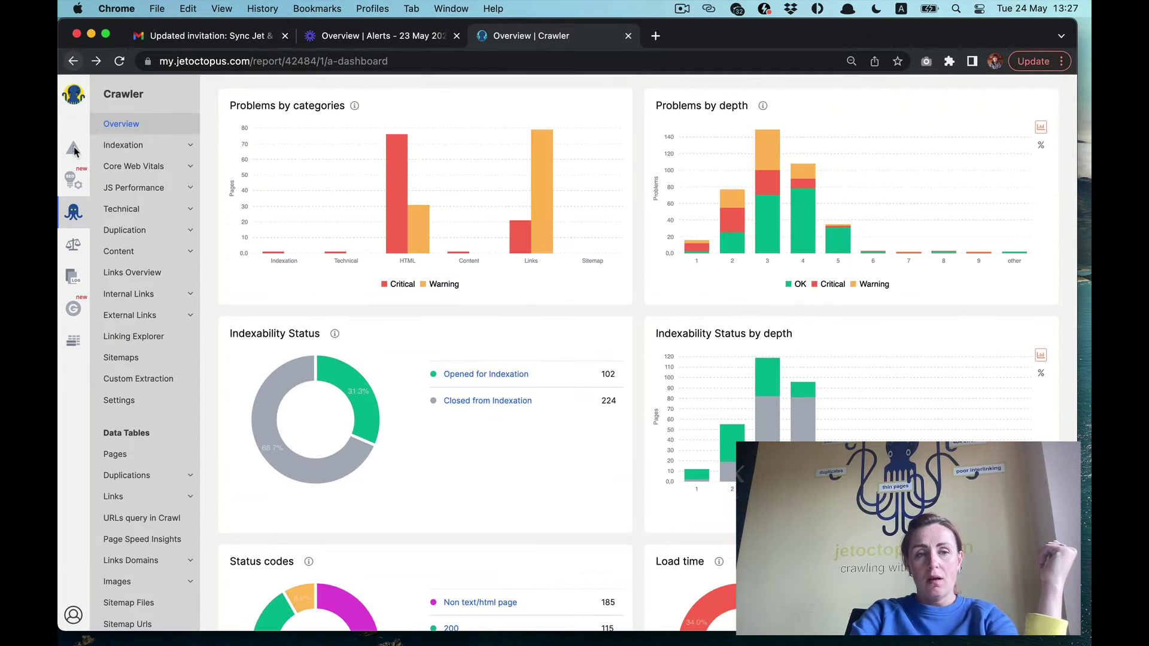
# Open the Alerts panel from the left sidebar and go to its Overview for Crawl FR.
pyautogui.moveTo(75, 155)
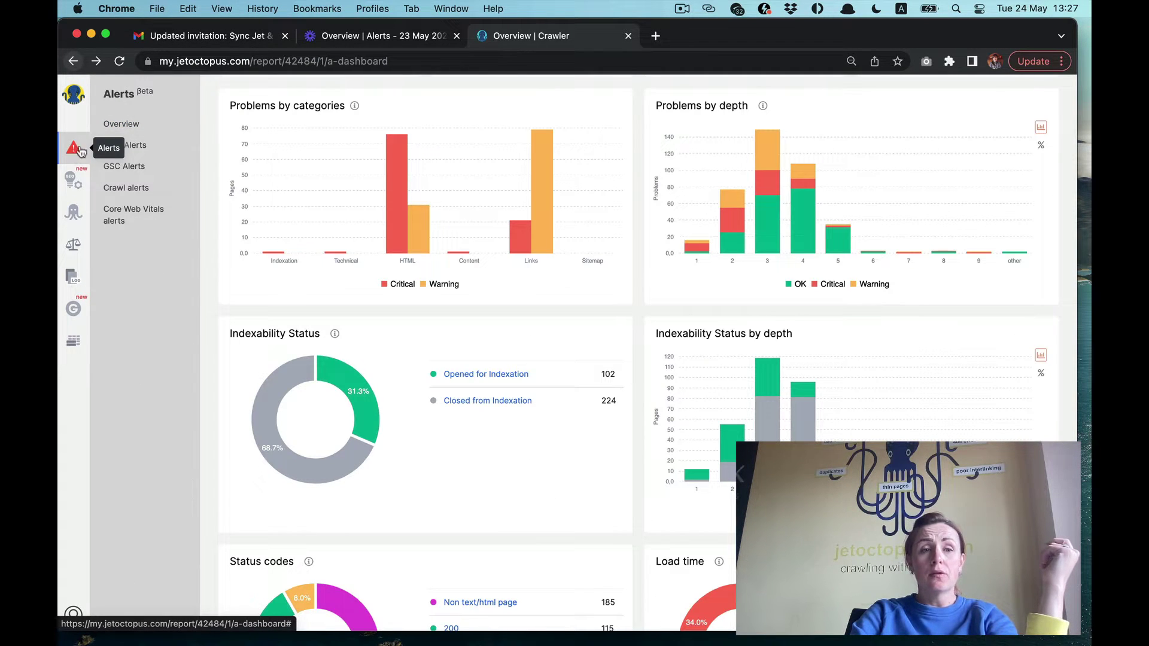
pyautogui.click(122, 126)
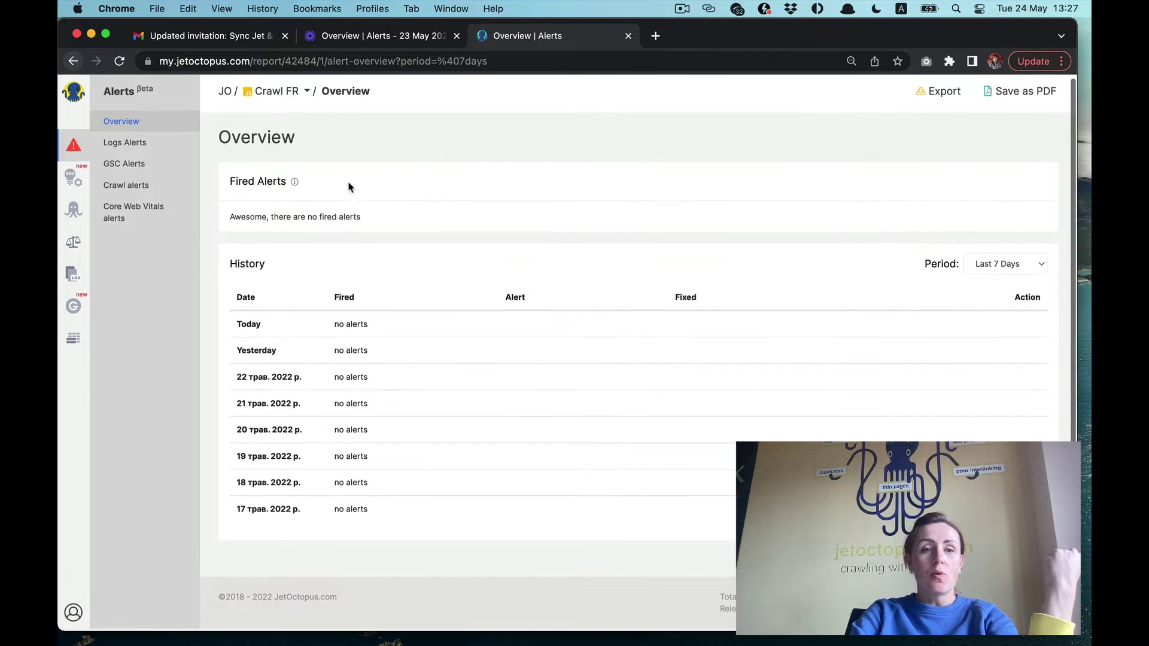
pyautogui.moveTo(295, 187)
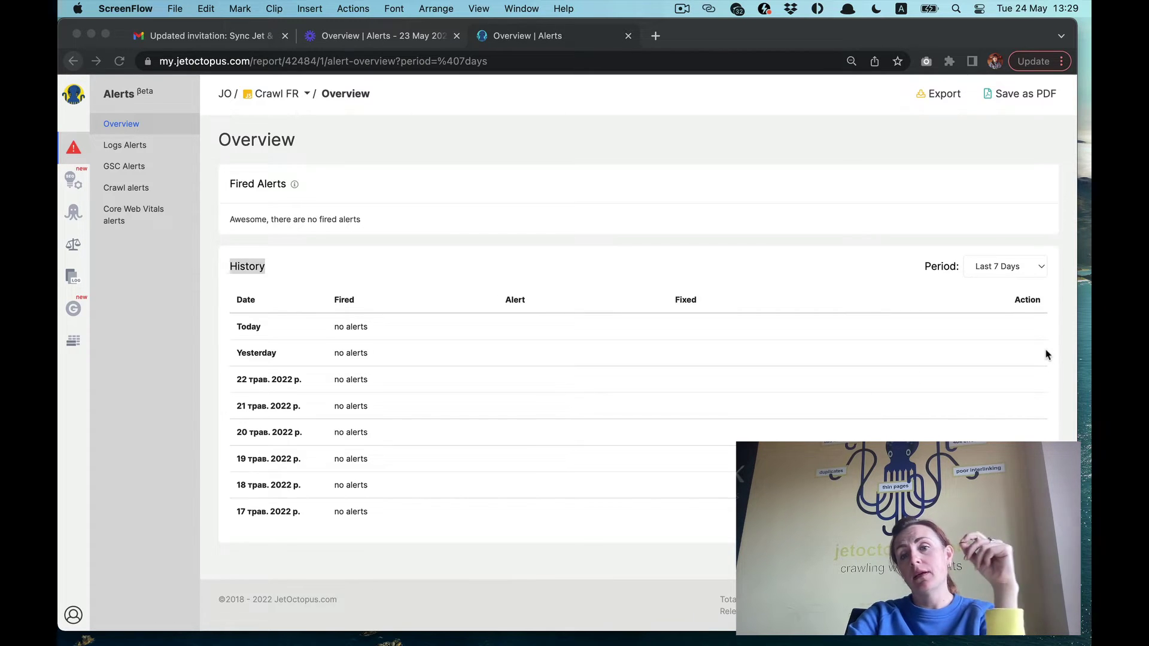
pyautogui.click(1044, 267)
pyautogui.click(1044, 270)
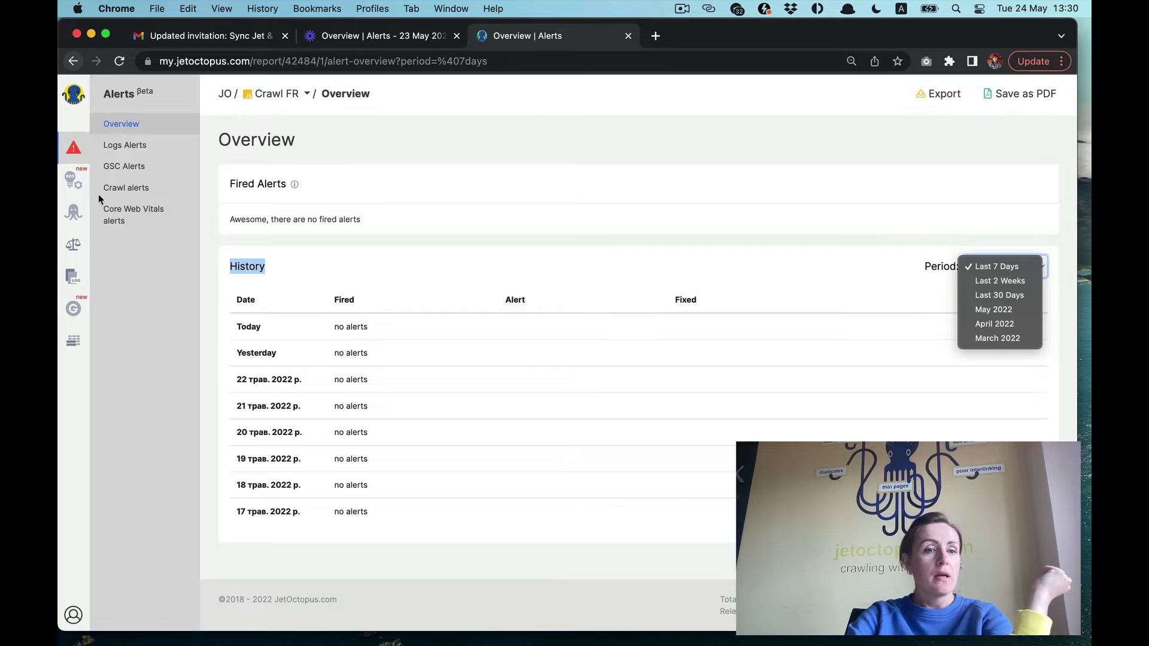
pyautogui.click(110, 148)
# Open Logs Alerts and review the presets, such as Slow pages (>2s) on a 12-hour interval.
pyautogui.click(111, 148)
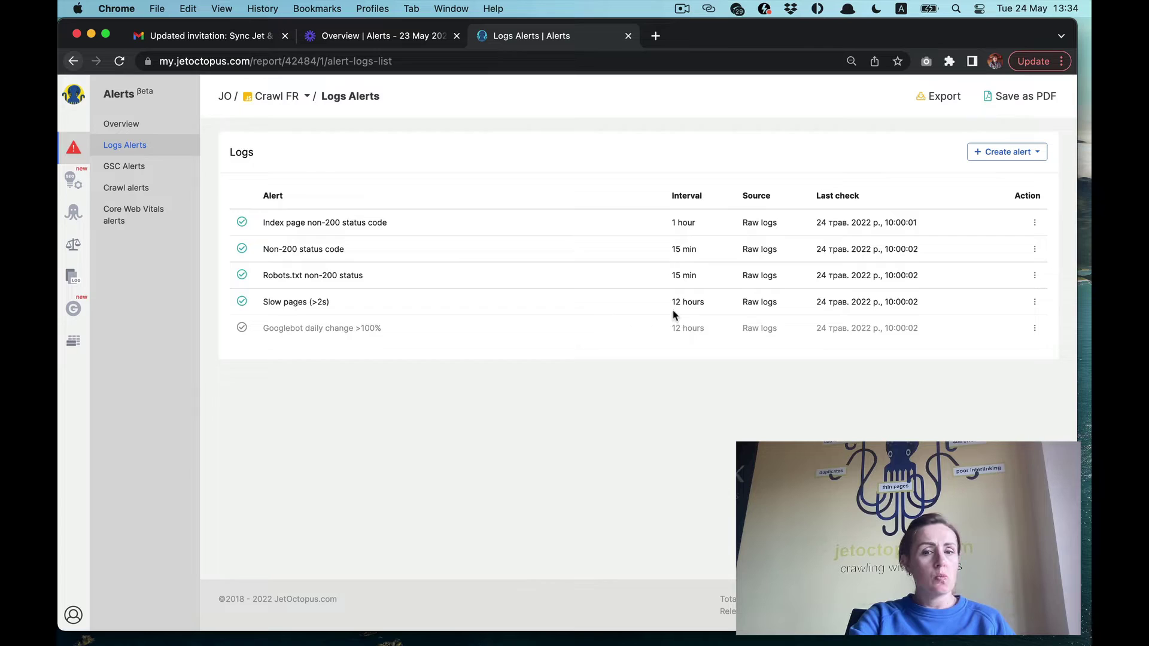
pyautogui.moveTo(670, 304); pyautogui.dragTo(711, 306)
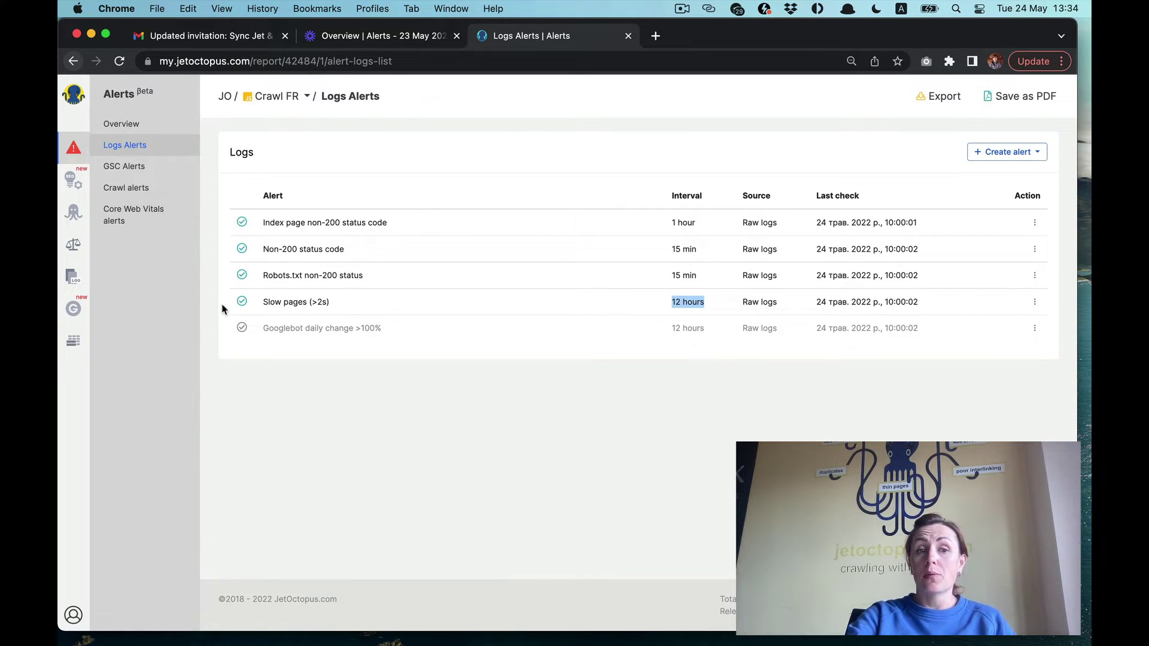
pyautogui.moveTo(262, 302); pyautogui.dragTo(341, 306)
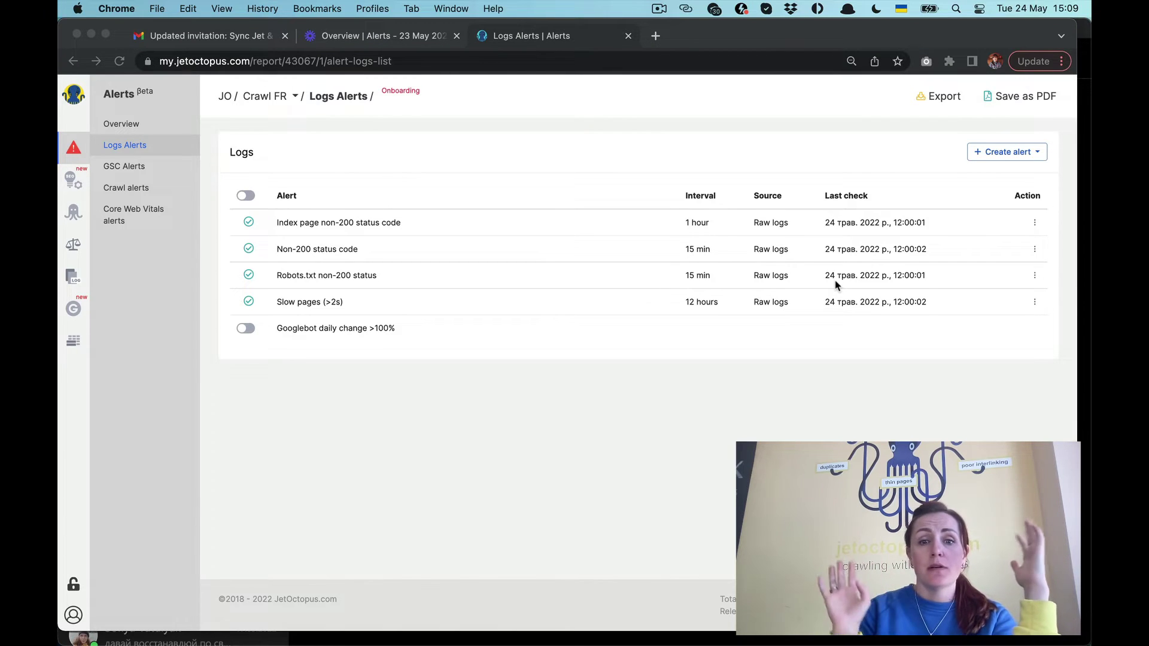
# Create a new Raw logs alert on Raw Logs Visits, limited to Googlebot Search.
pyautogui.click(998, 156)
pyautogui.click(998, 155)
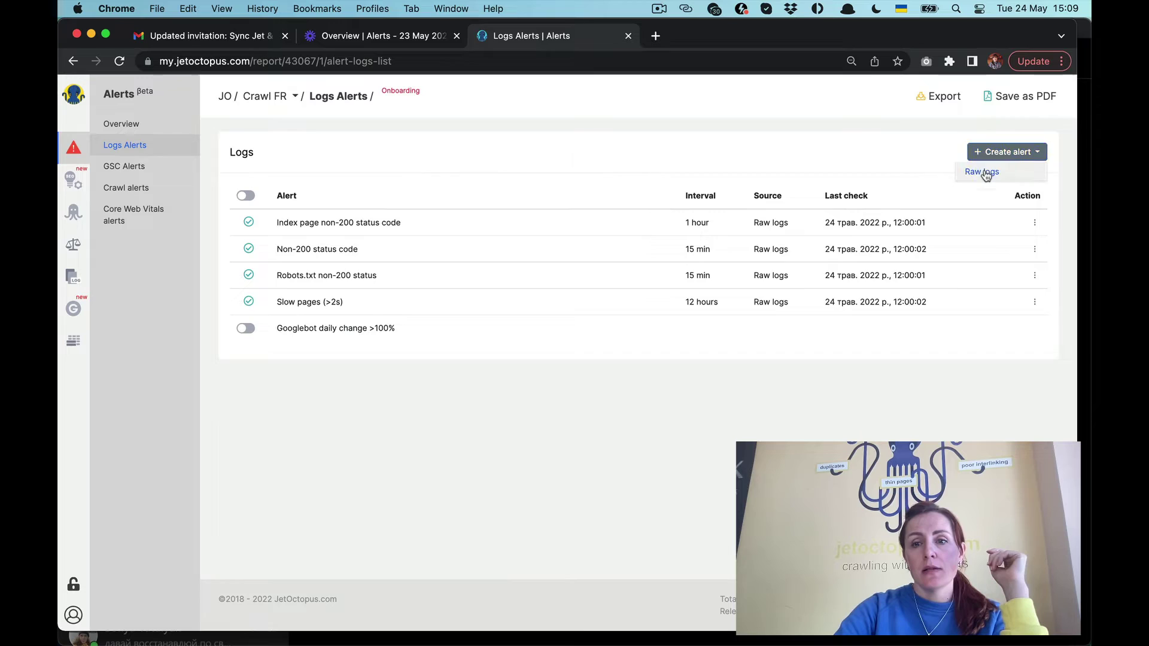
pyautogui.click(982, 172)
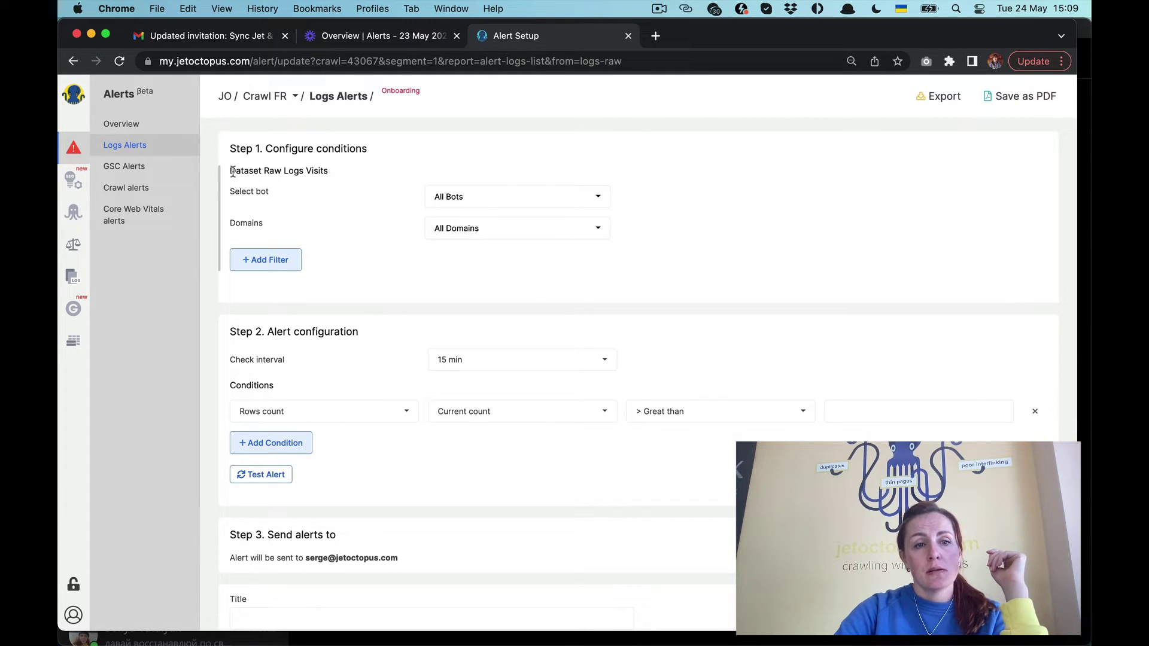
pyautogui.moveTo(235, 172); pyautogui.dragTo(319, 170)
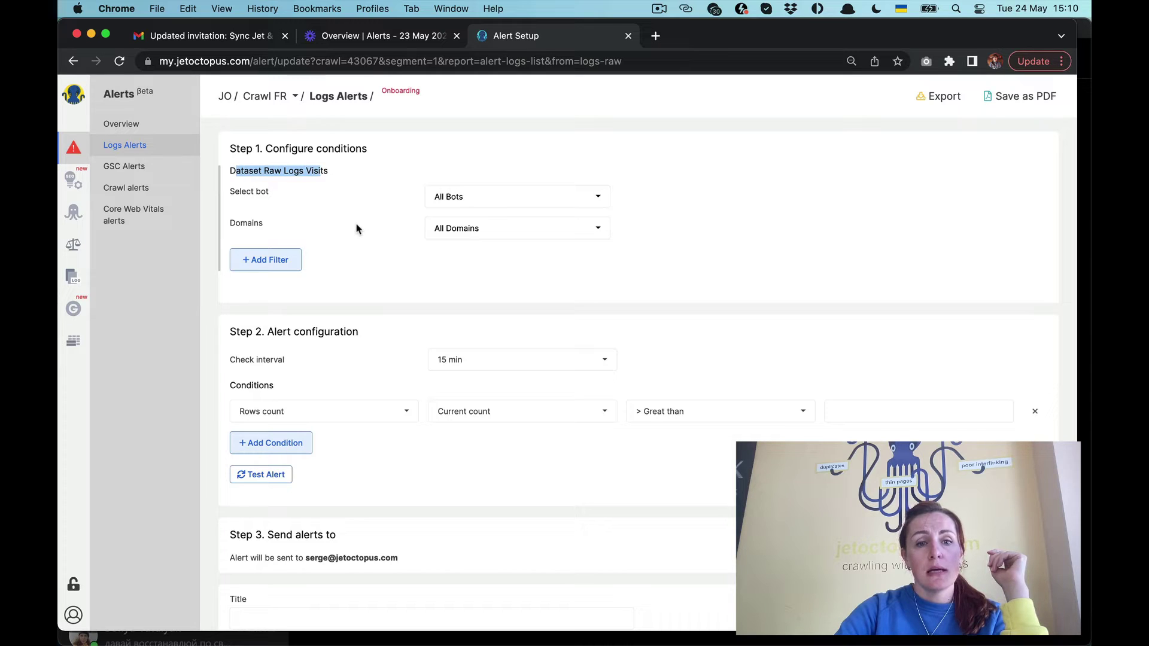
pyautogui.click(482, 202)
pyautogui.click(478, 309)
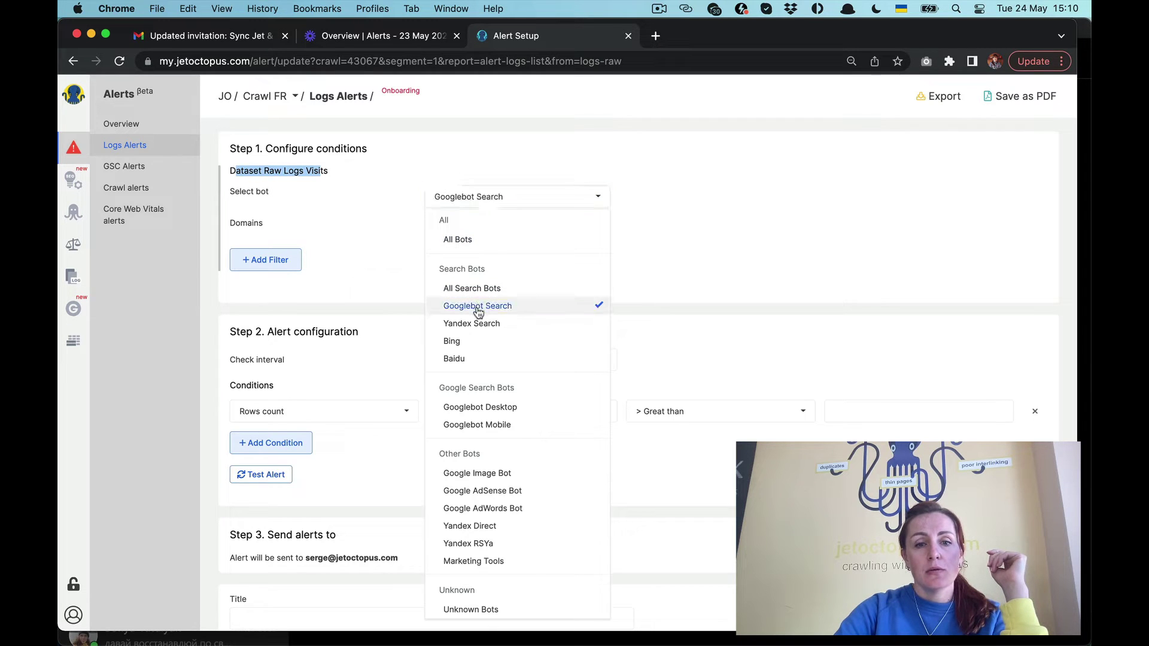
pyautogui.click(343, 271)
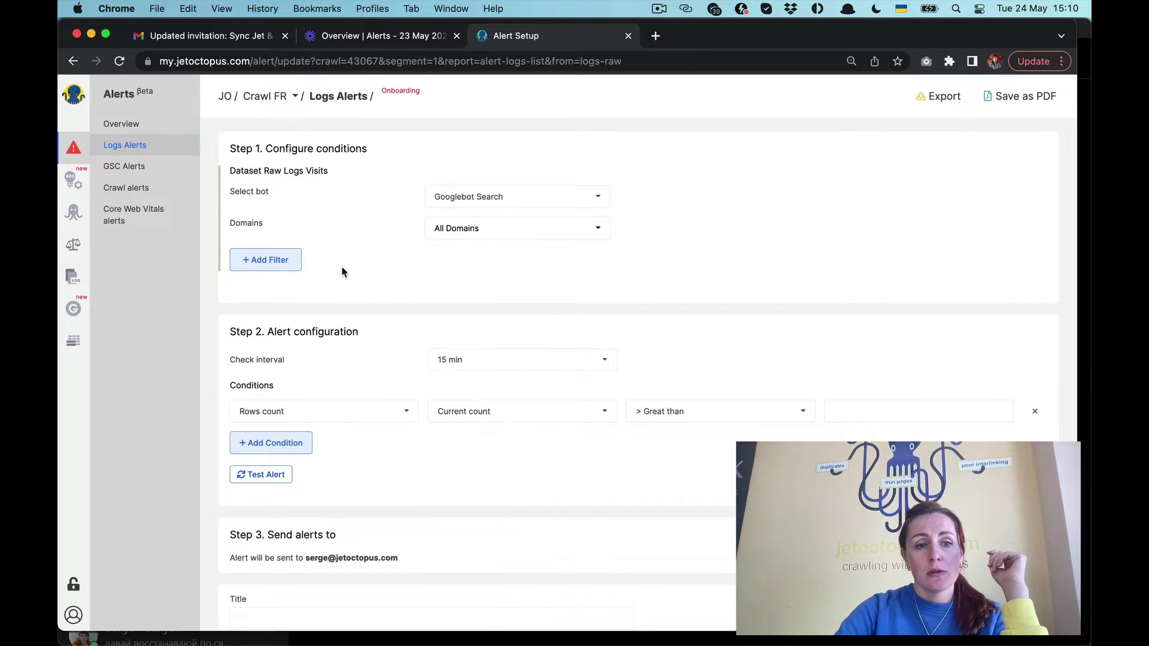
# Add a filter so only visits with Load Time greater than 5 are counted.
pyautogui.click(289, 259)
pyautogui.click(273, 263)
pyautogui.write('д')
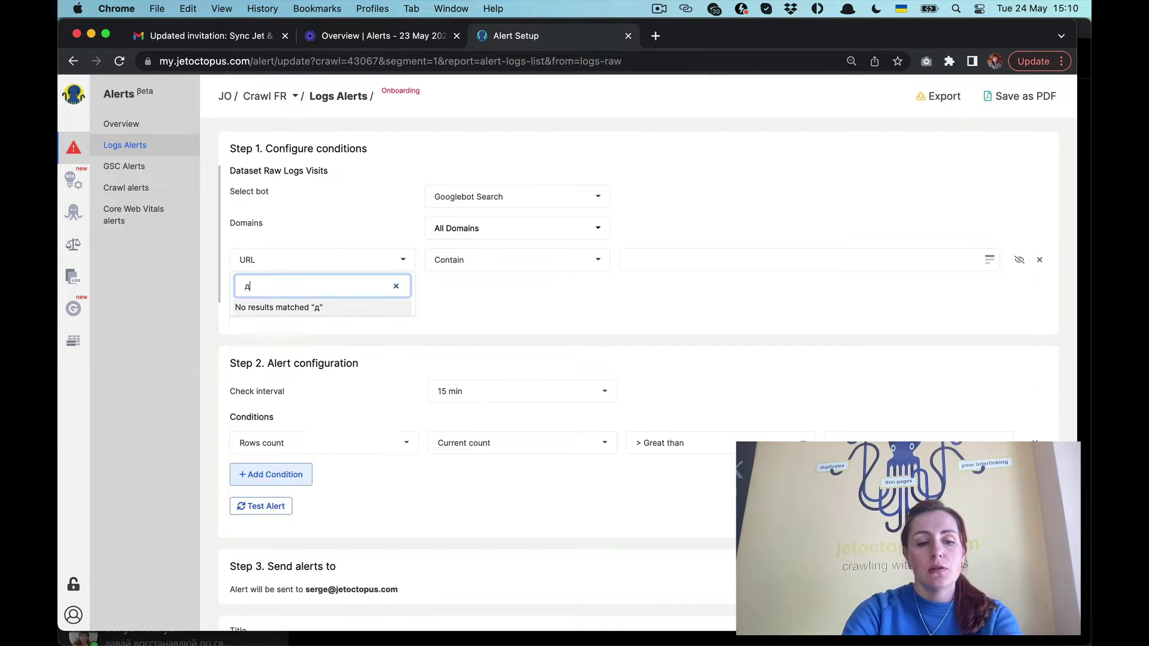
pyautogui.write('щфв')
pyautogui.press('BackSpace')
pyautogui.press('BackSpace')
pyautogui.press('BackSpace')
pyautogui.press('BackSpace')
pyautogui.hotkey('ctrl', 'space')
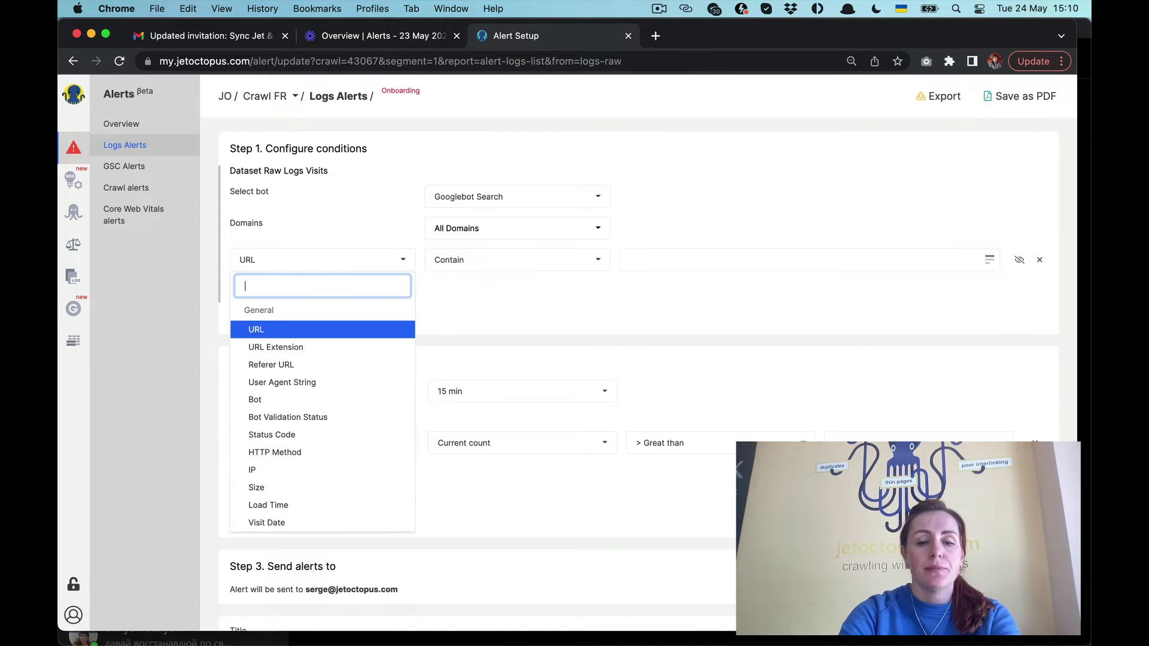
pyautogui.write('load')
pyautogui.click(279, 331)
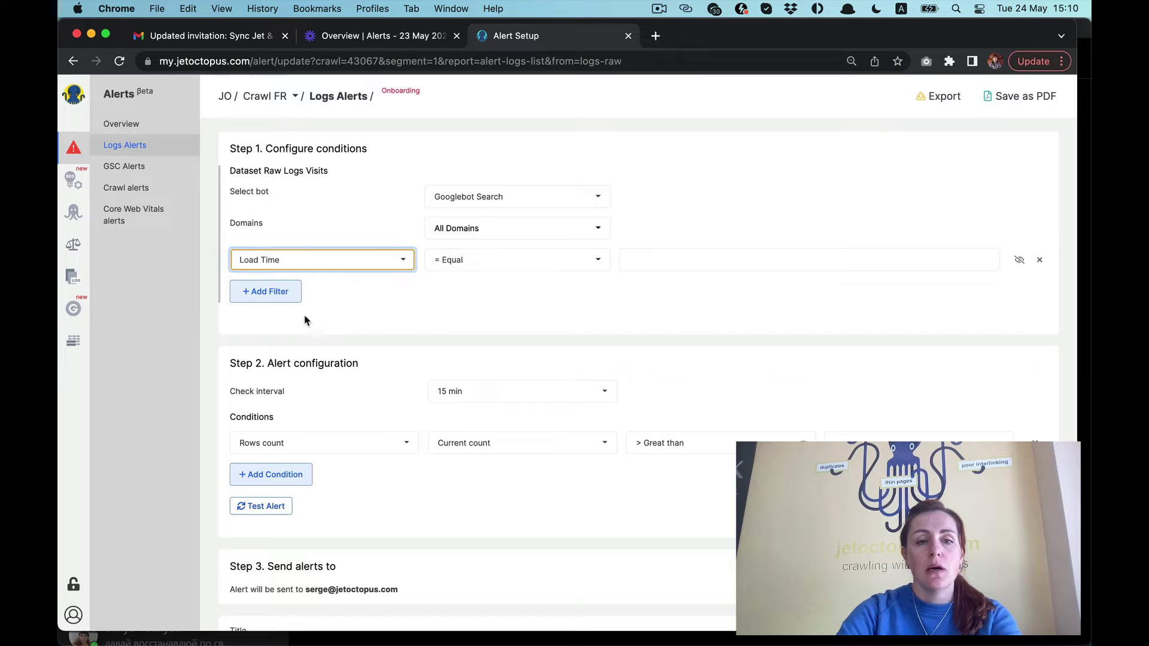
pyautogui.click(489, 259)
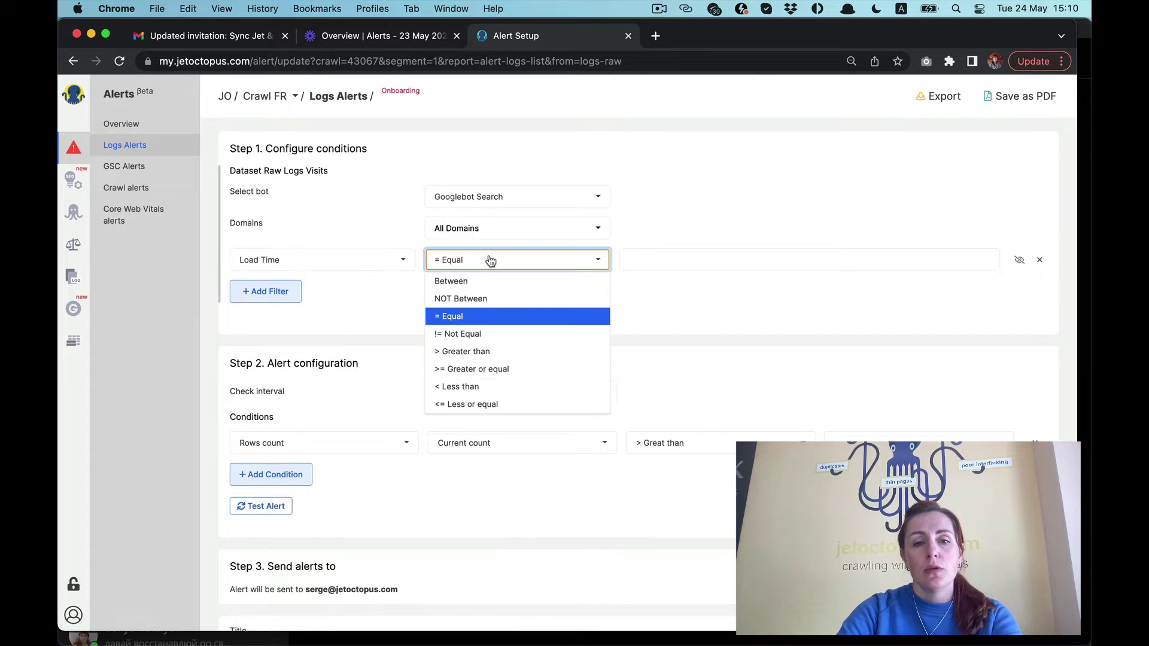
pyautogui.click(469, 351)
pyautogui.click(655, 254)
pyautogui.write('5')
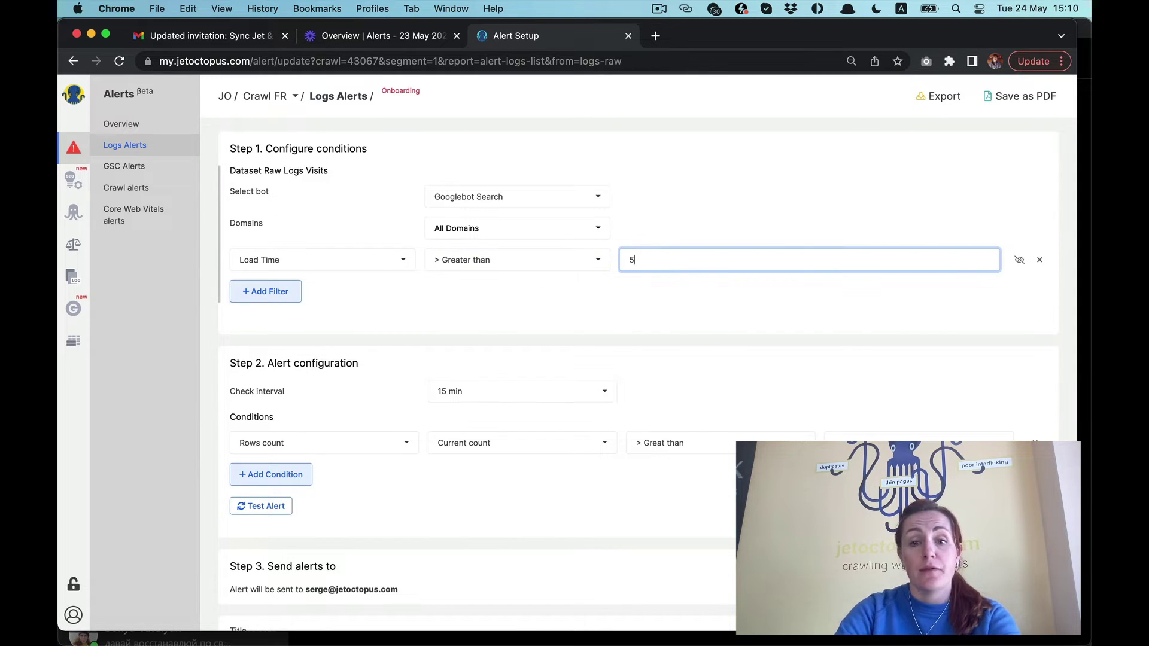
pyautogui.click(581, 314)
# Set the check interval to 1 day and fire when Rows count is greater than 0.
pyautogui.scroll(-3, 585, 328)
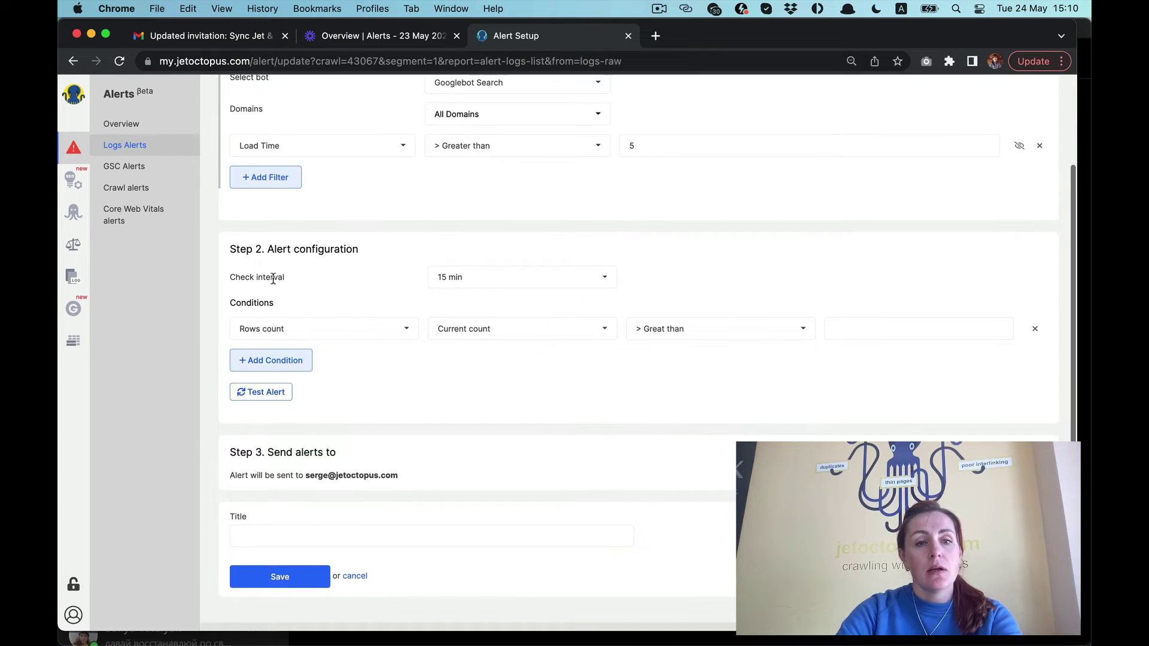
pyautogui.click(456, 281)
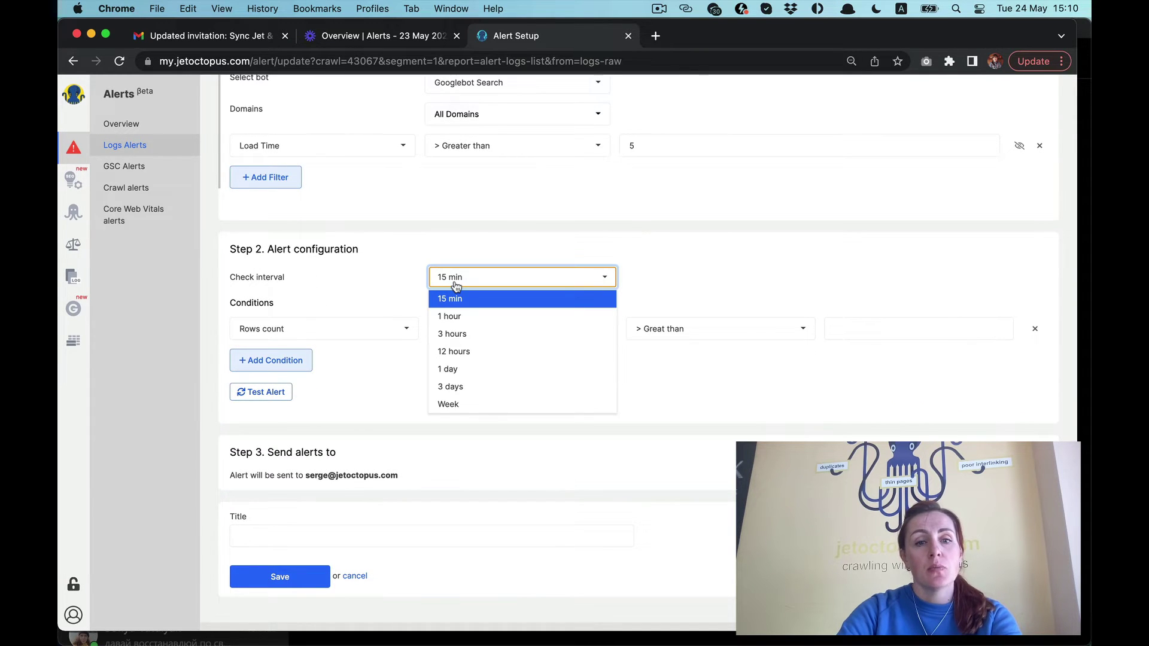
pyautogui.click(454, 369)
pyautogui.scroll(-2, 357, 232)
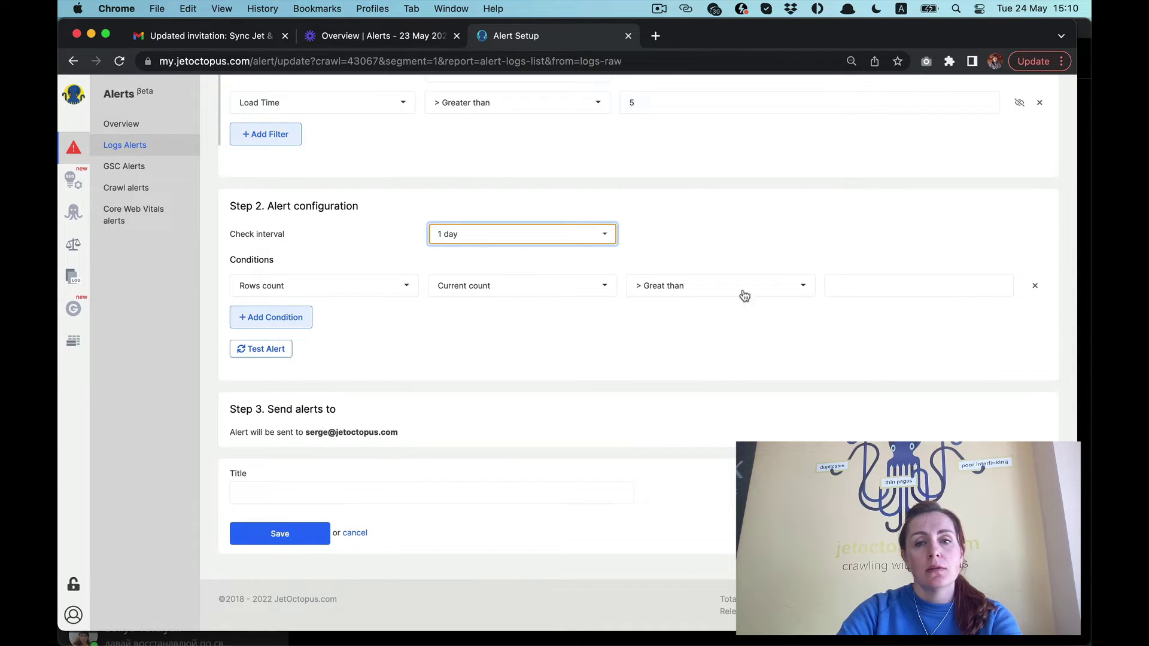
pyautogui.click(838, 285)
pyautogui.write('0')
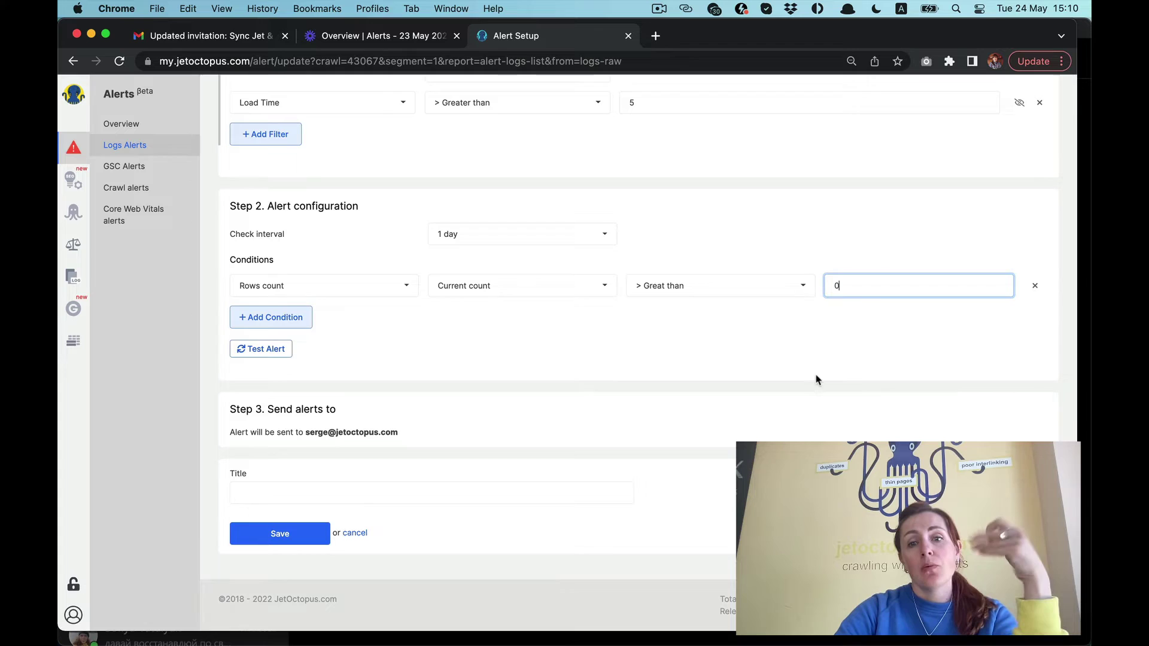
pyautogui.click(301, 499)
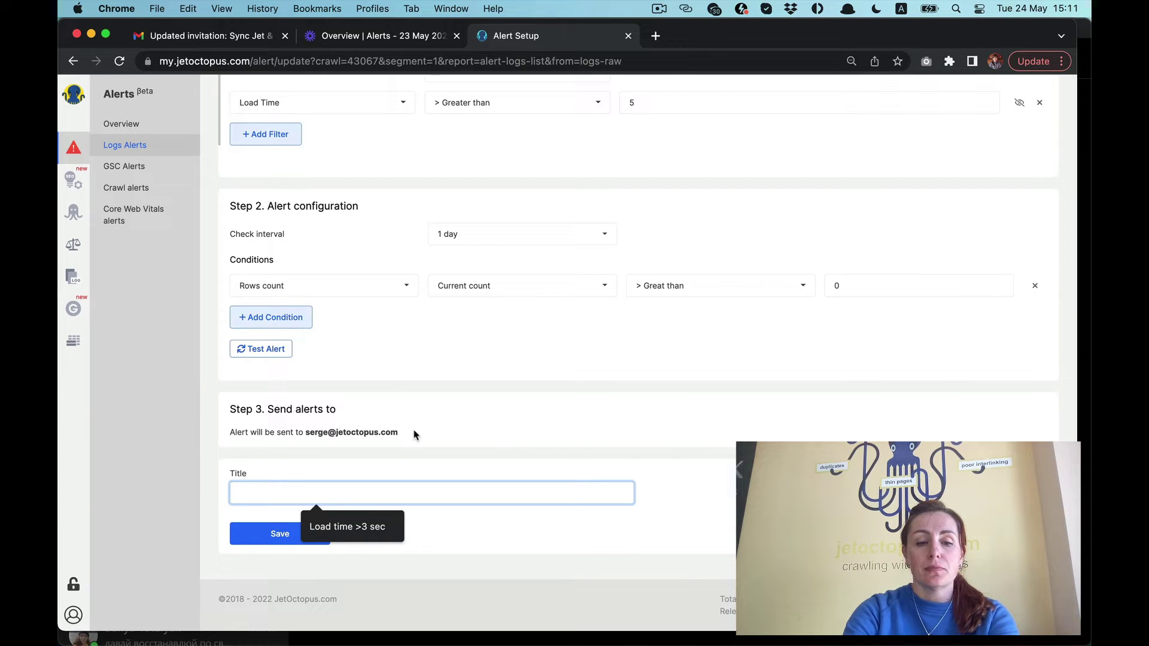
pyautogui.write('Bot load')
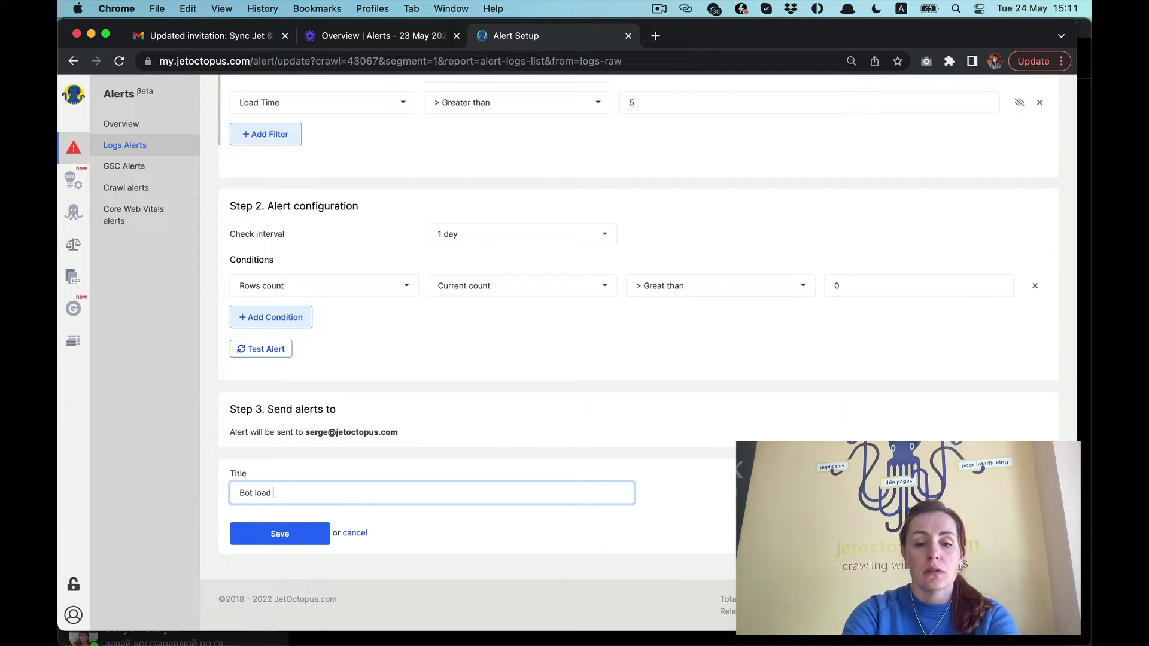
pyautogui.write(' rime')
pyautogui.press('BackSpace')
pyautogui.press('BackSpace')
pyautogui.press('BackSpace')
pyautogui.press('BackSpace')
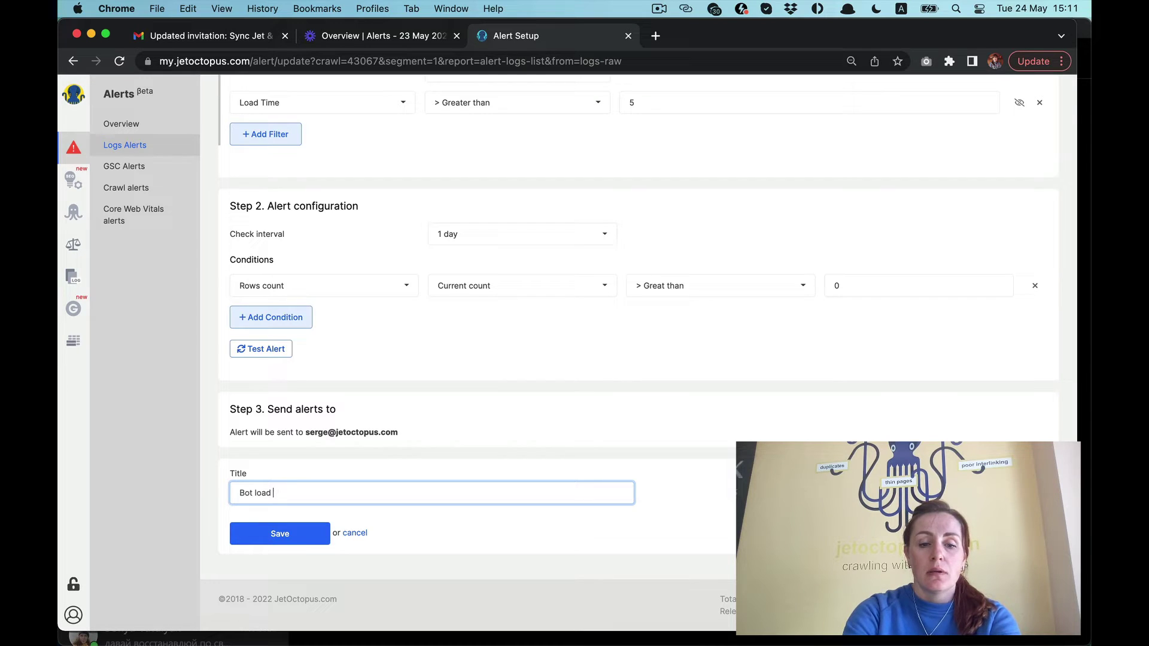
pyautogui.write('time')
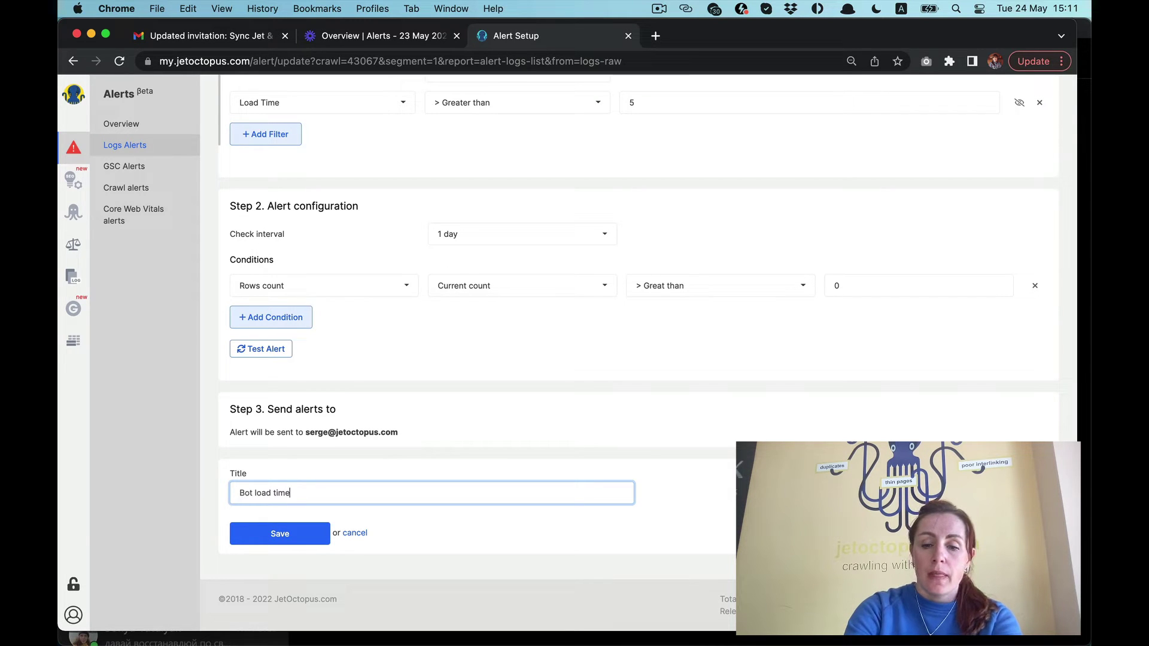
pyautogui.write('> 5')
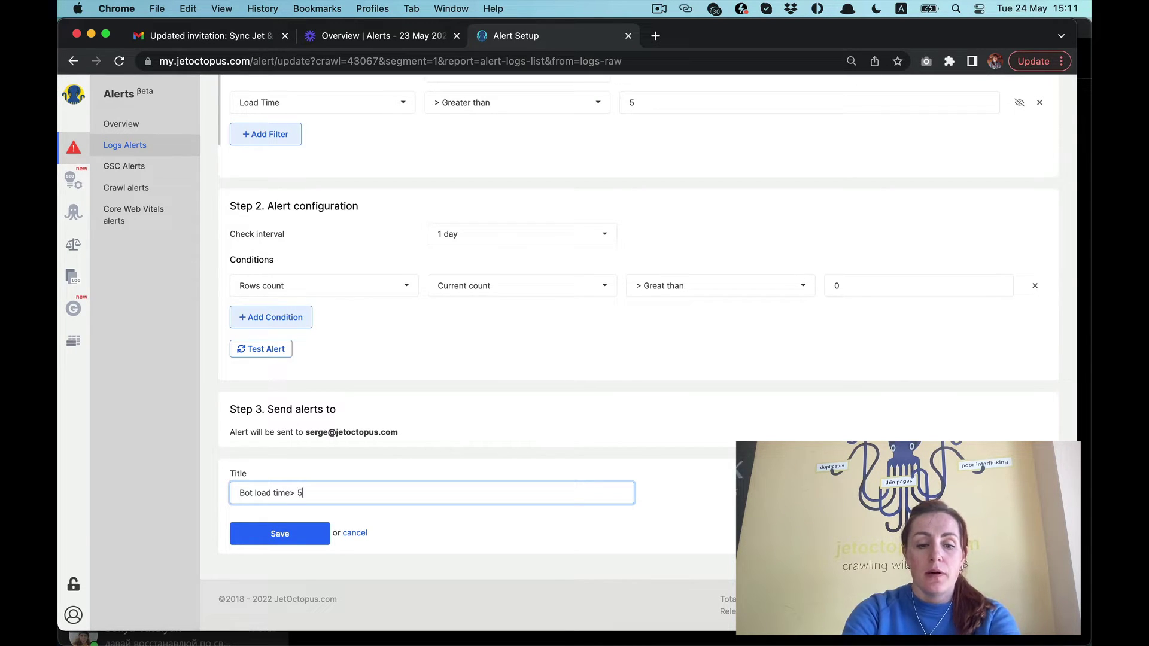
pyautogui.write('sec')
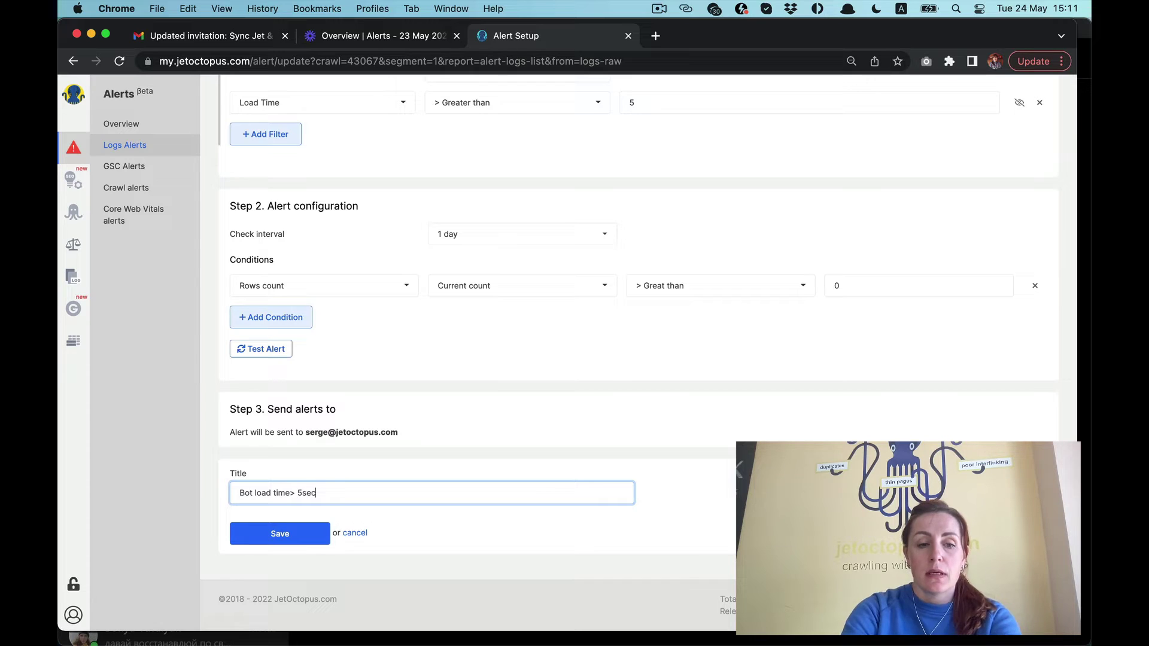
pyautogui.click(288, 538)
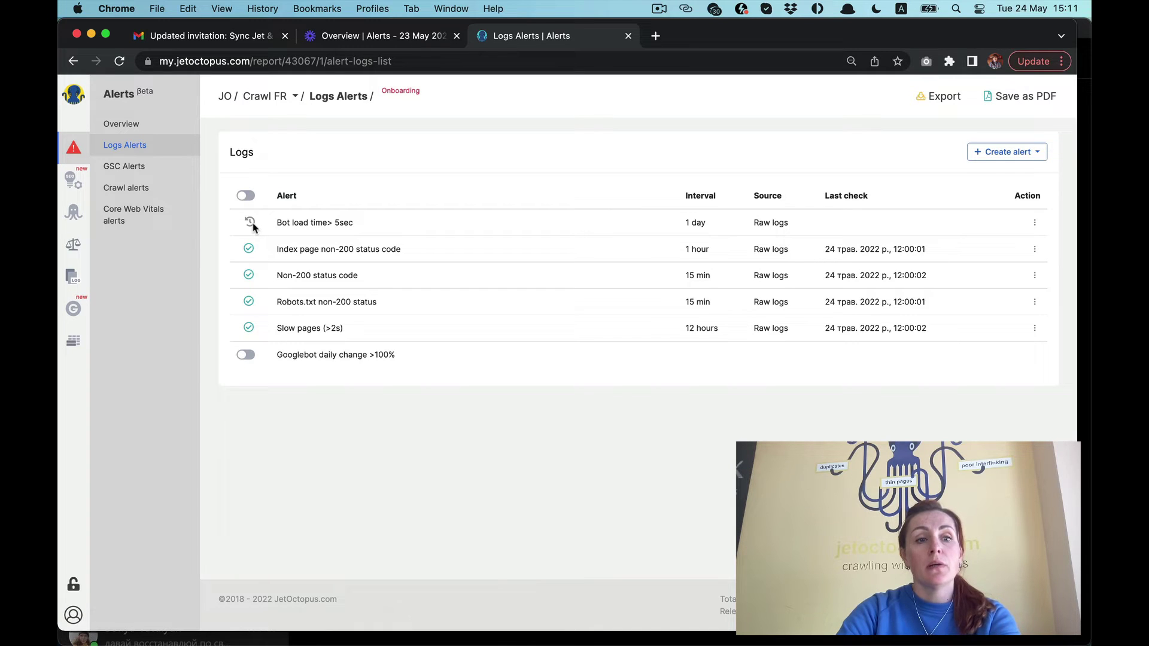
pyautogui.moveTo(252, 226)
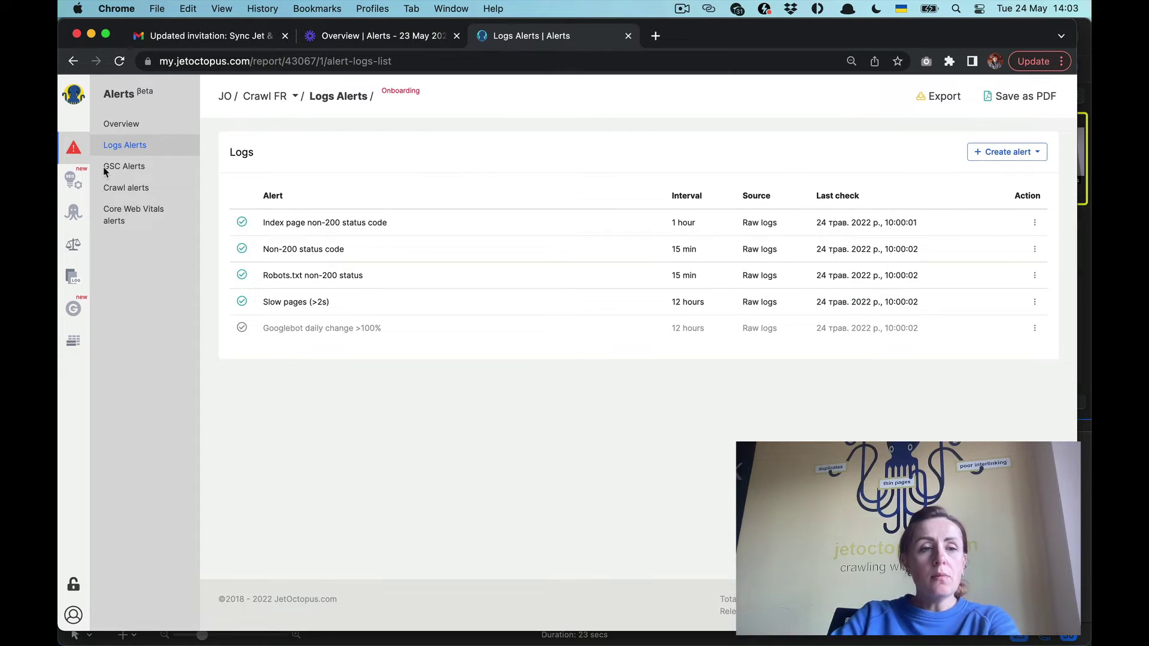
# Unmute the weekly 'Amount of queries in TOP-10' alert in the GSC Alerts list.
pyautogui.click(109, 173)
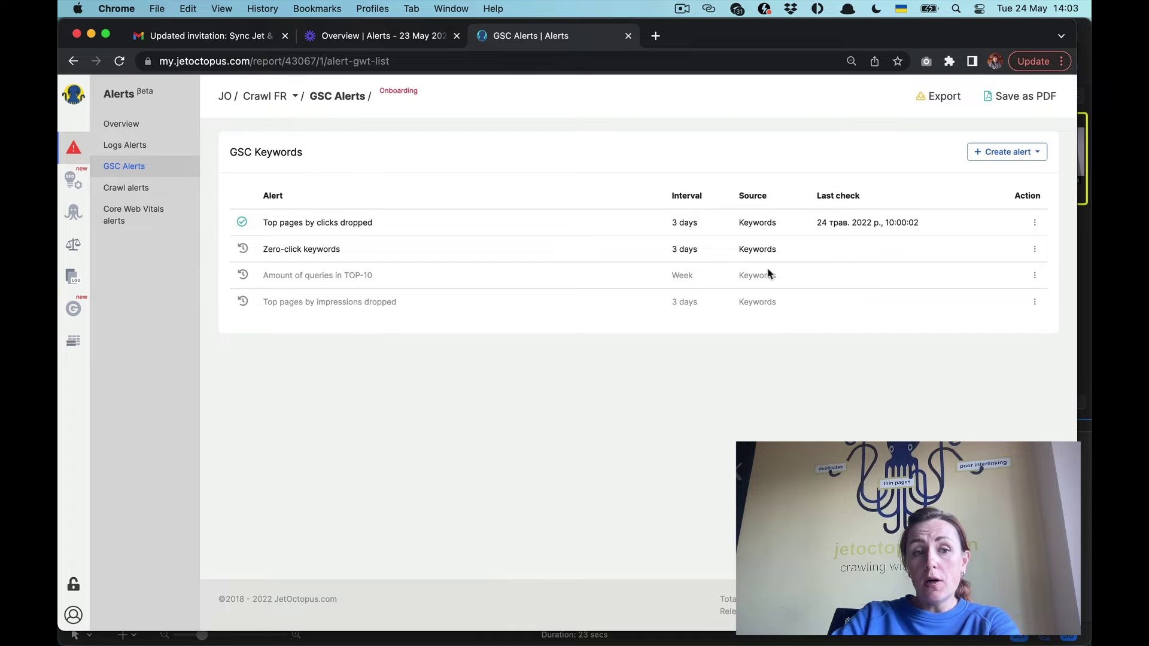
pyautogui.click(1037, 277)
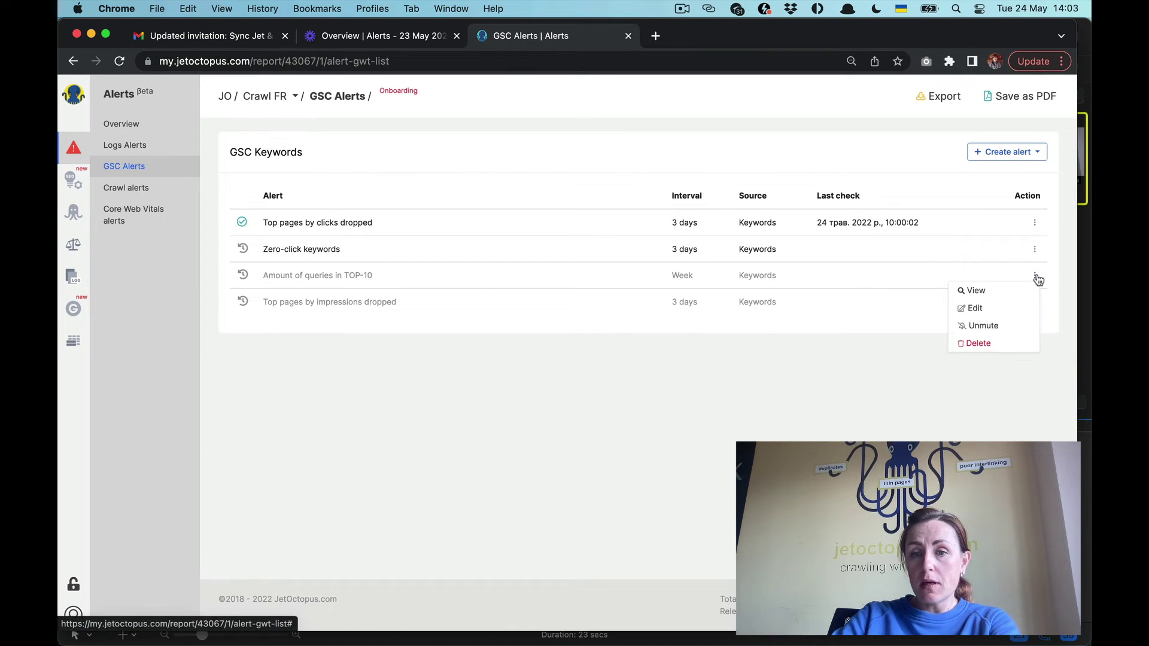
pyautogui.click(998, 308)
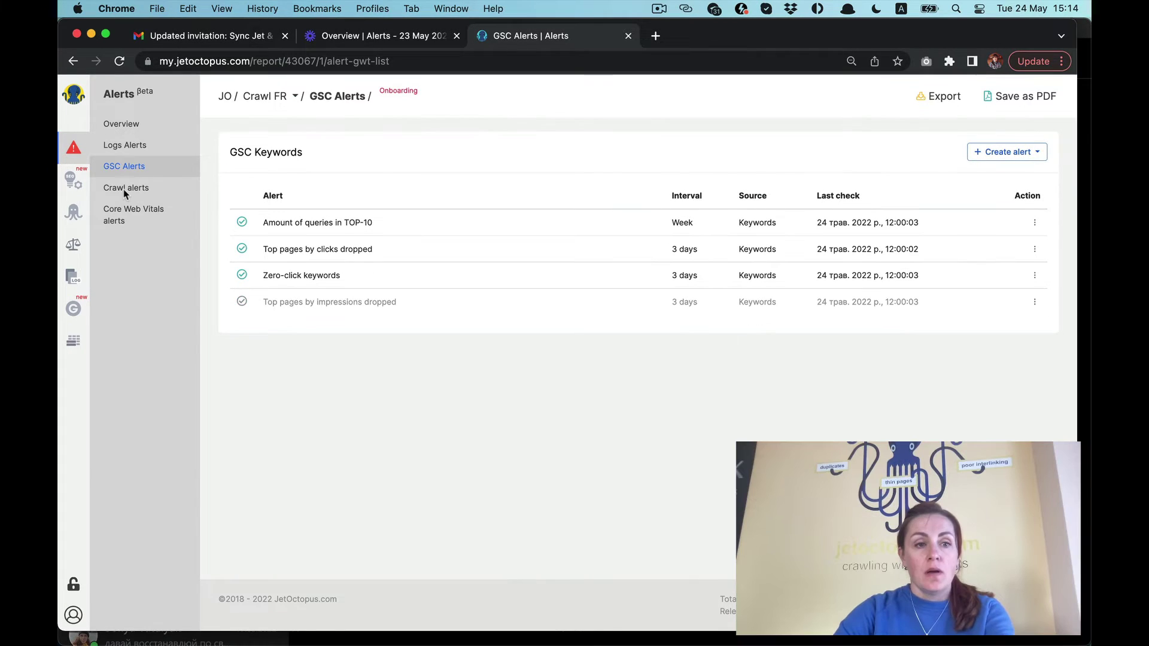
# Open the Crawl alerts page showing the daily Default schedule and its duplication alerts.
pyautogui.click(123, 189)
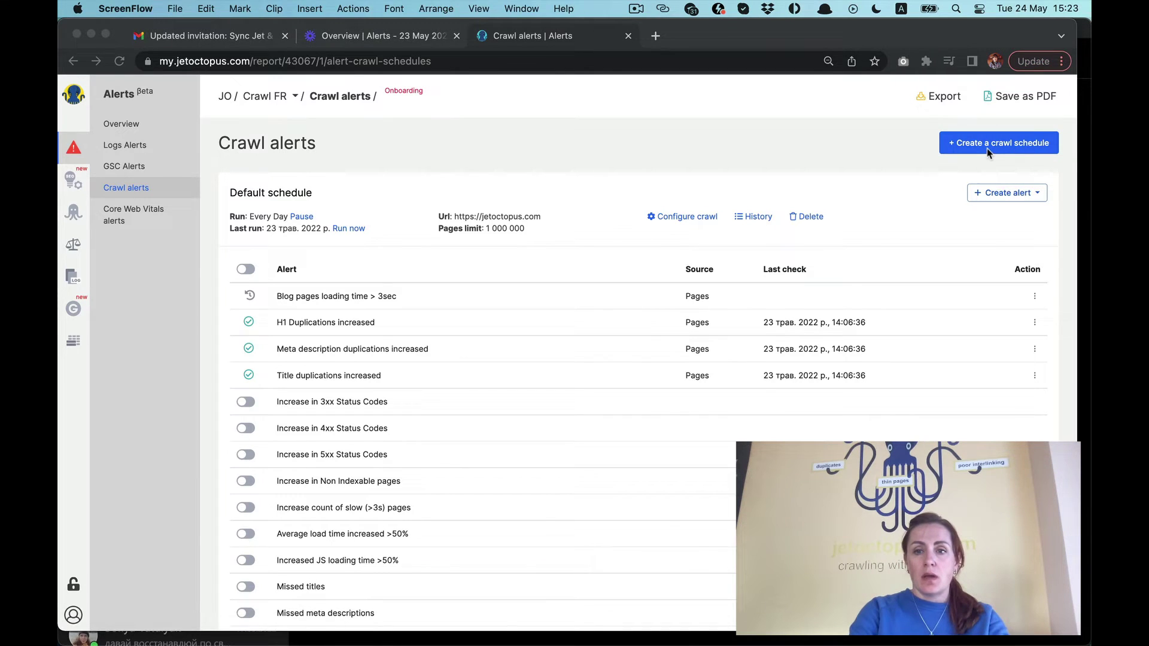
# Start a URL-list crawl schedule listing the home, /blog, /article and /product pages.
pyautogui.click(988, 154)
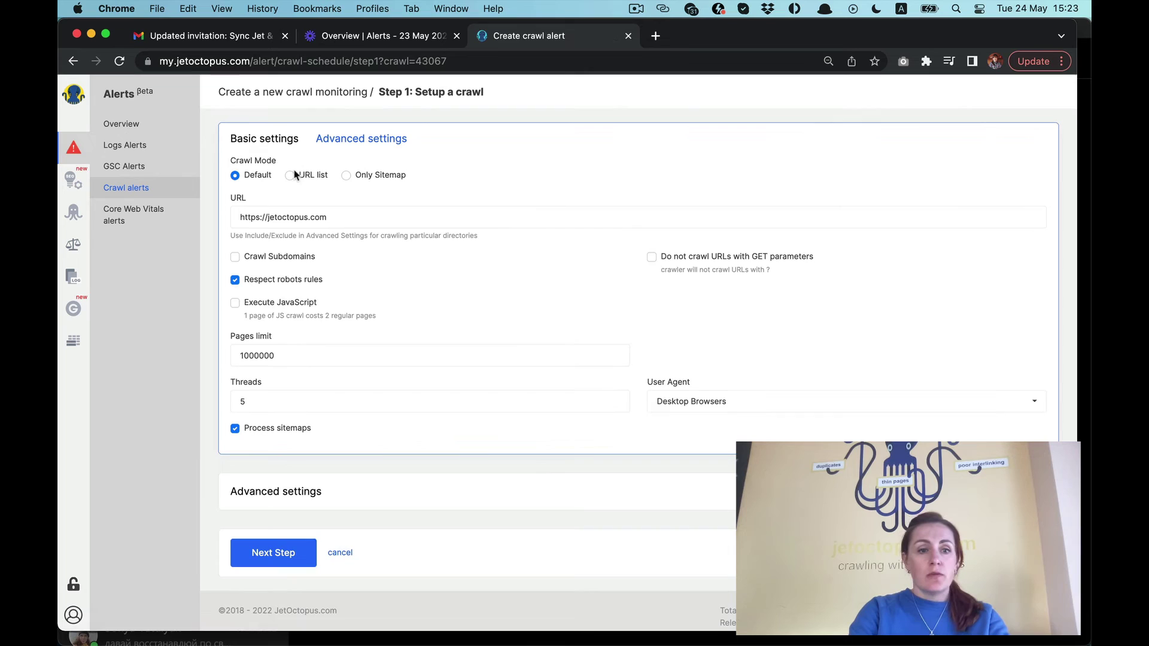
pyautogui.click(290, 179)
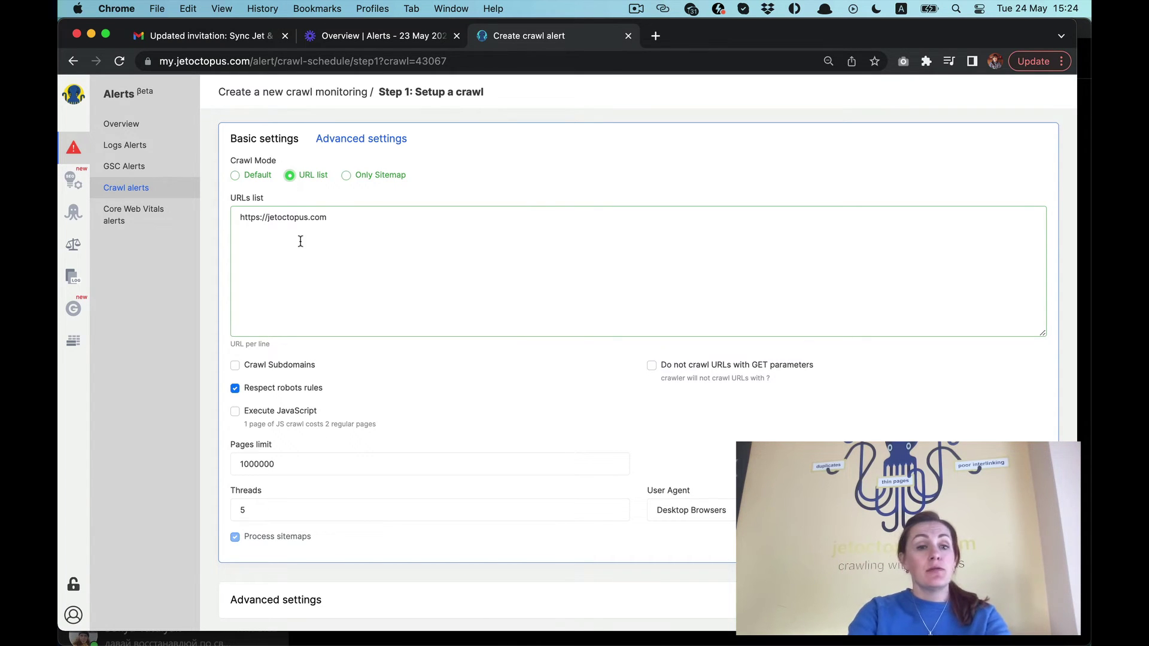
pyautogui.click(364, 222)
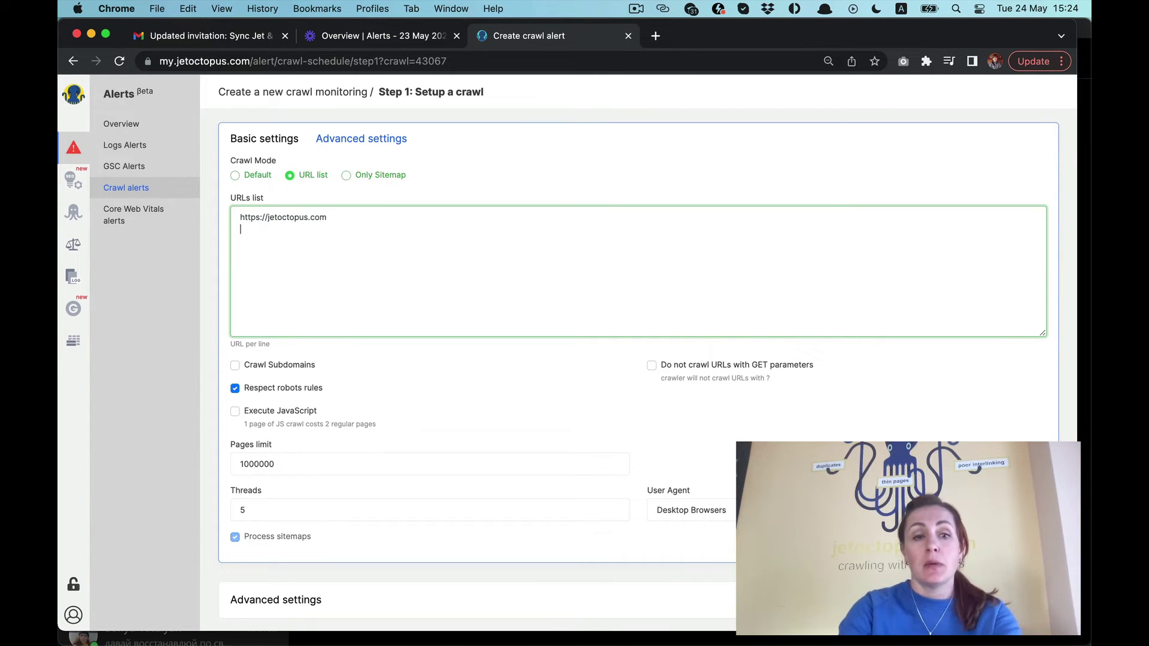
pyautogui.write('https://jetoctopus.com/')
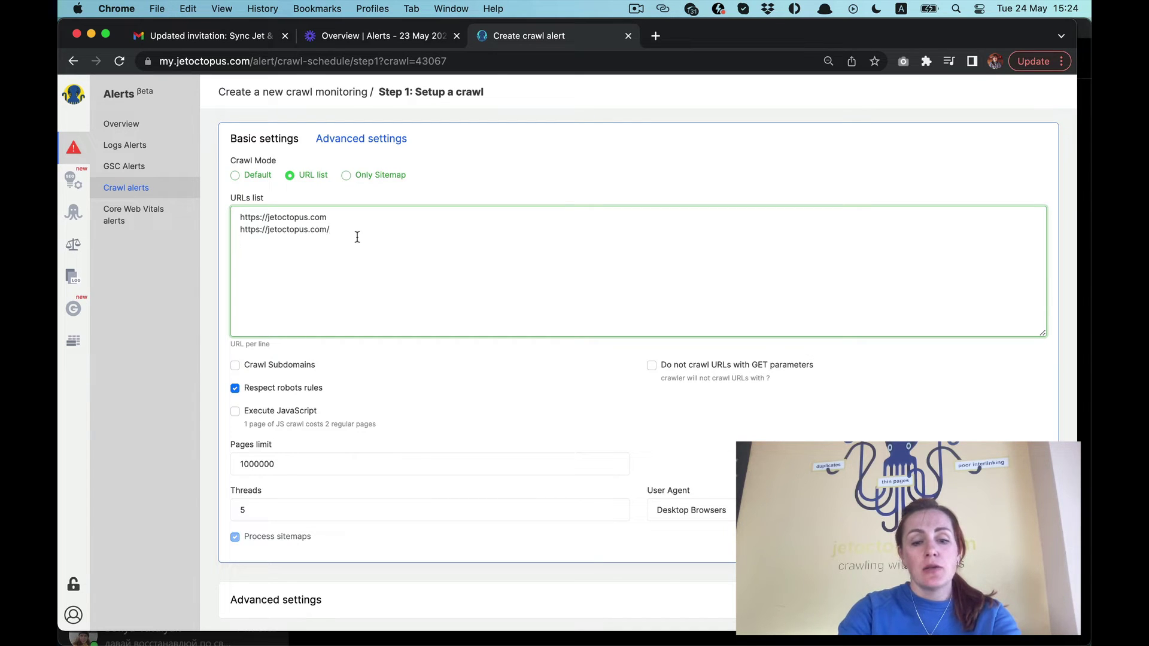
pyautogui.write('blog')
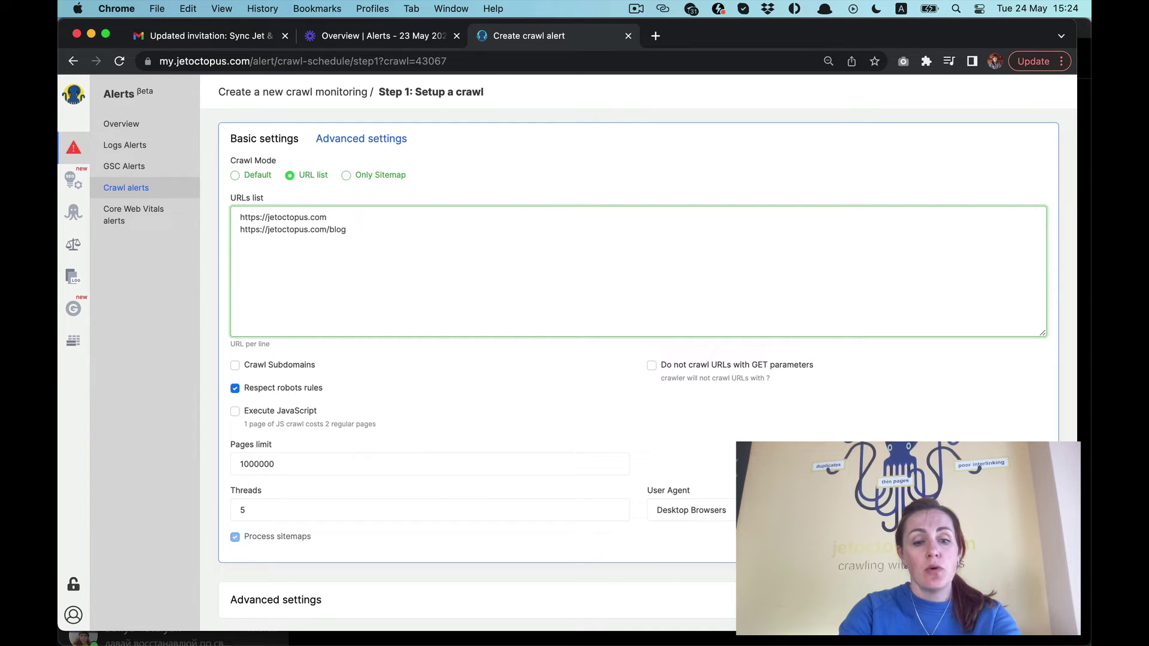
pyautogui.write('https://jetoctopus.com/')
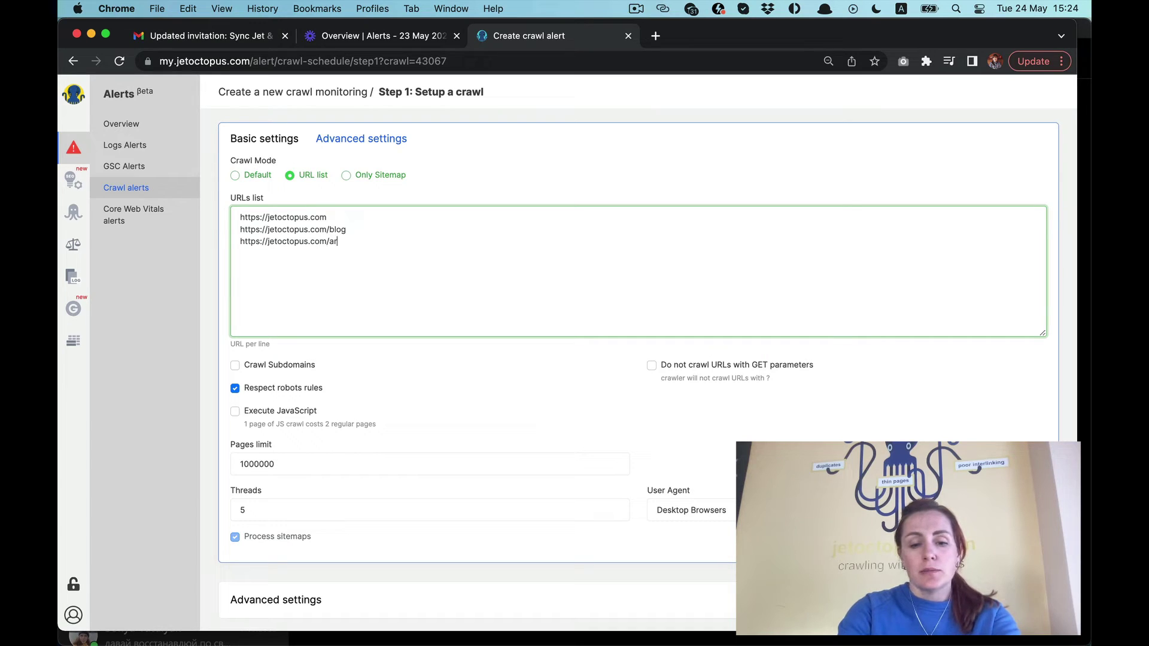
pyautogui.write('https://jetoctopus.com/')
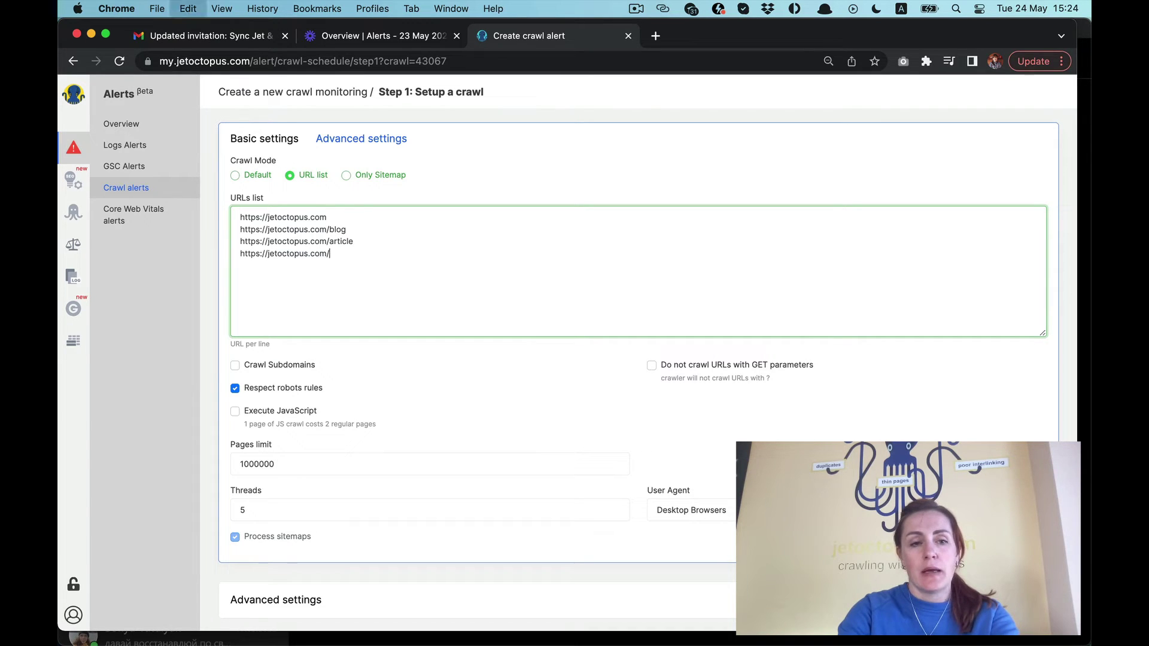
pyautogui.write('produc')
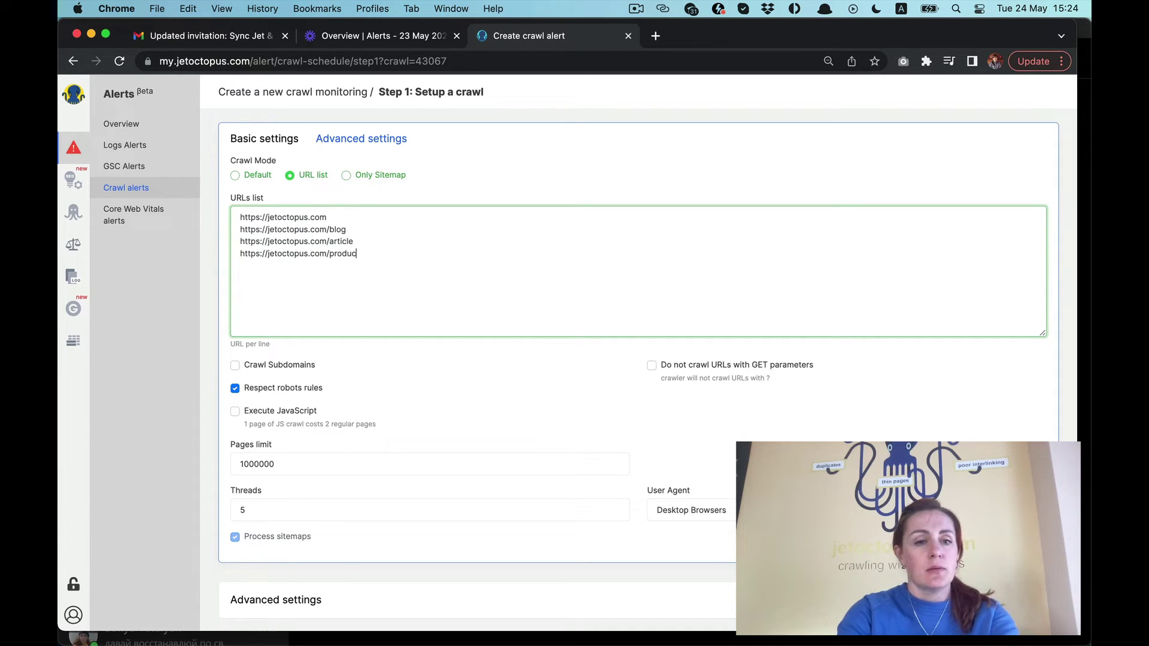
pyautogui.write('t')
pyautogui.scroll(-2, 414, 332)
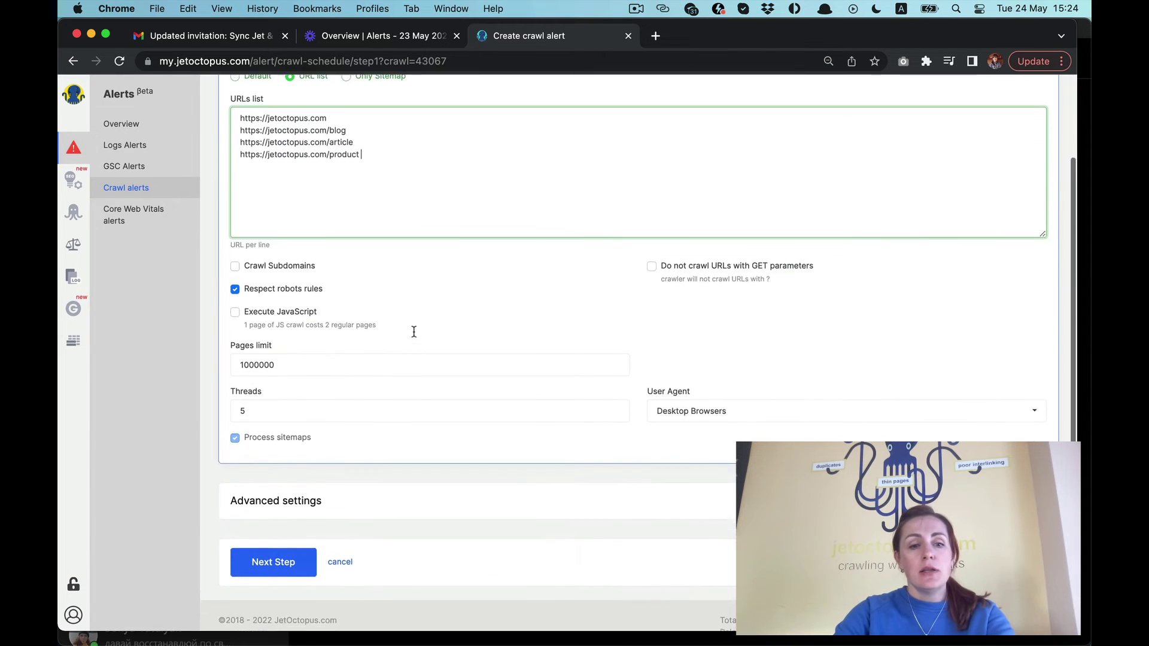
pyautogui.scroll(-1, 414, 331)
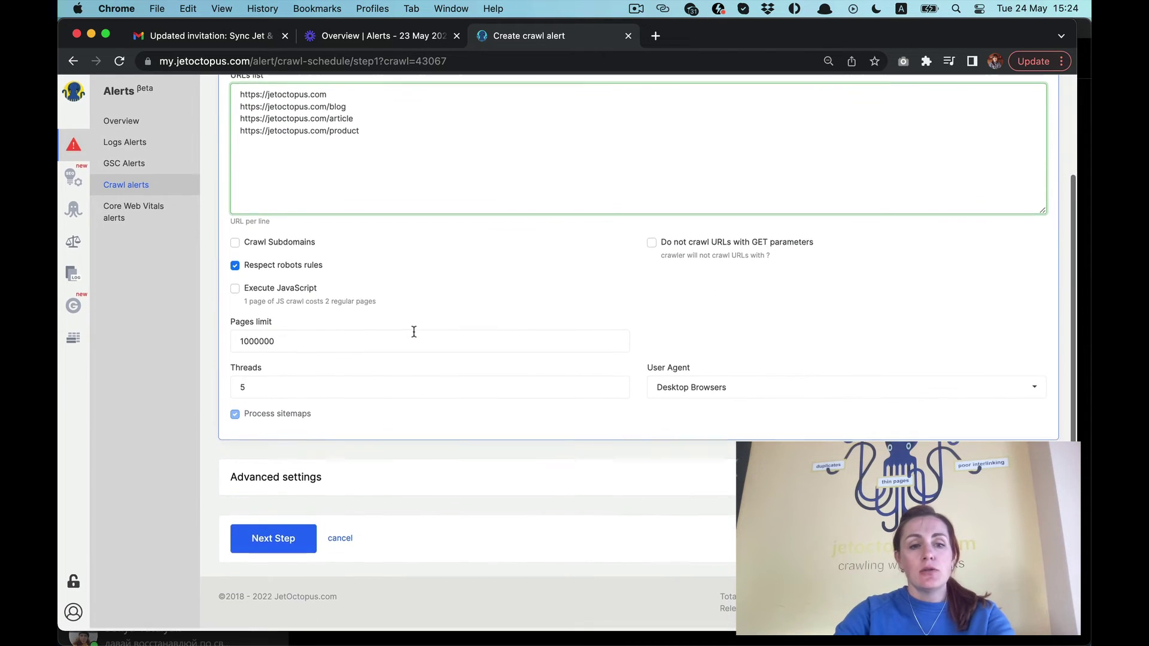
pyautogui.click(258, 546)
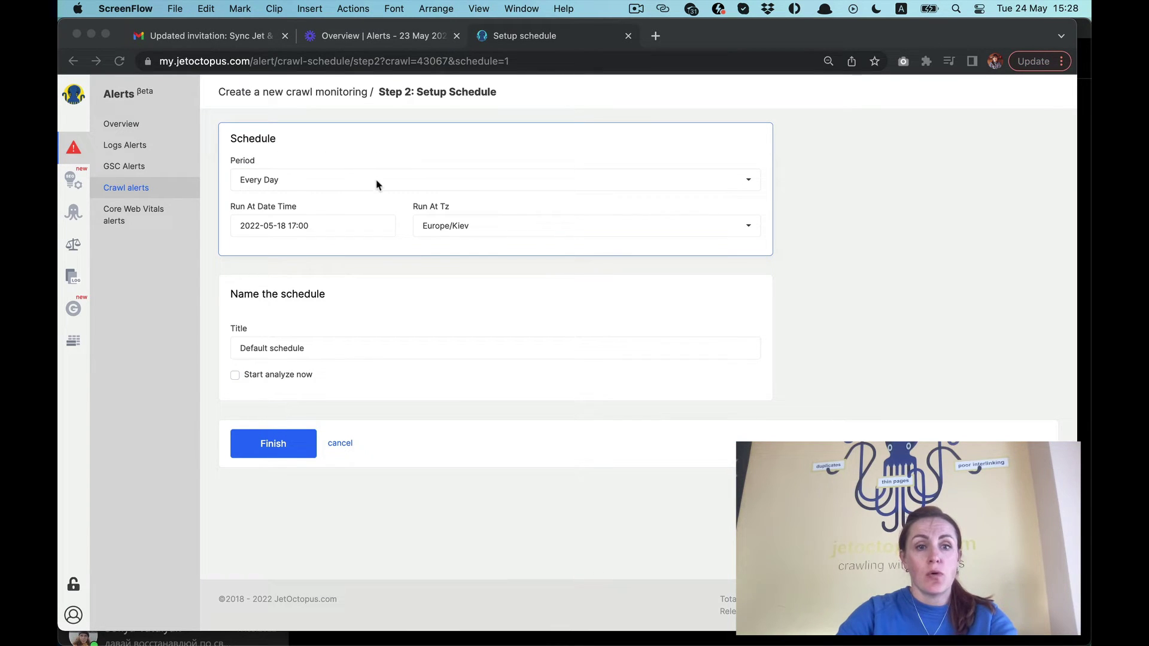
# Keep the period Every Day, title the schedule 'Important pages', and finish it.
pyautogui.click(377, 181)
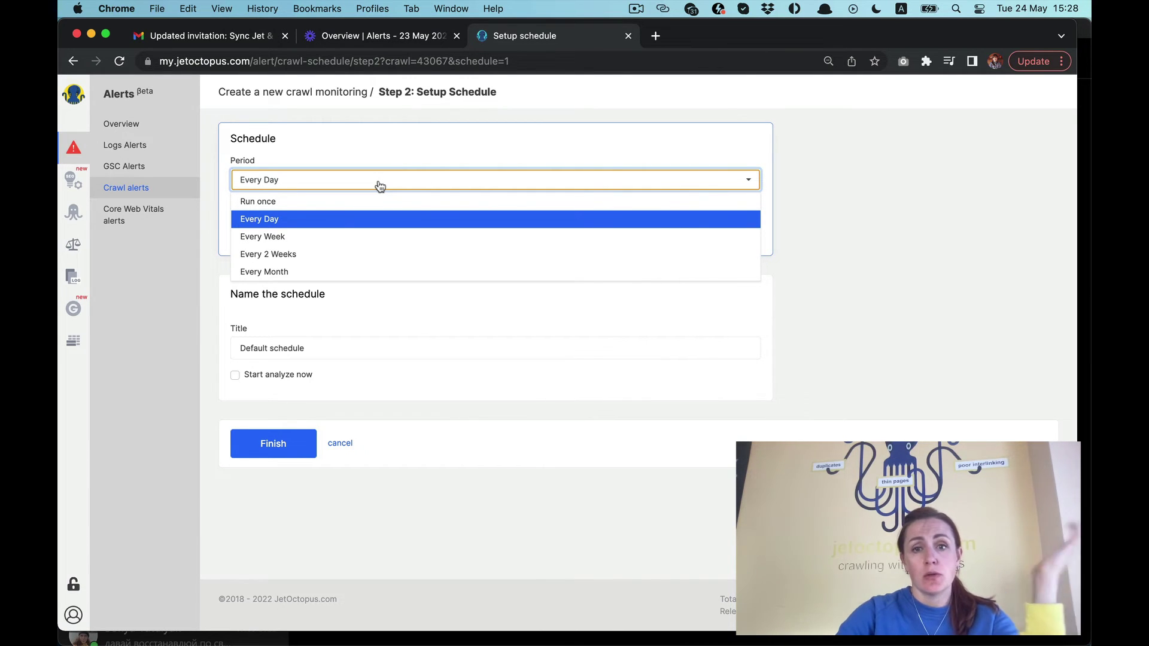
pyautogui.click(310, 220)
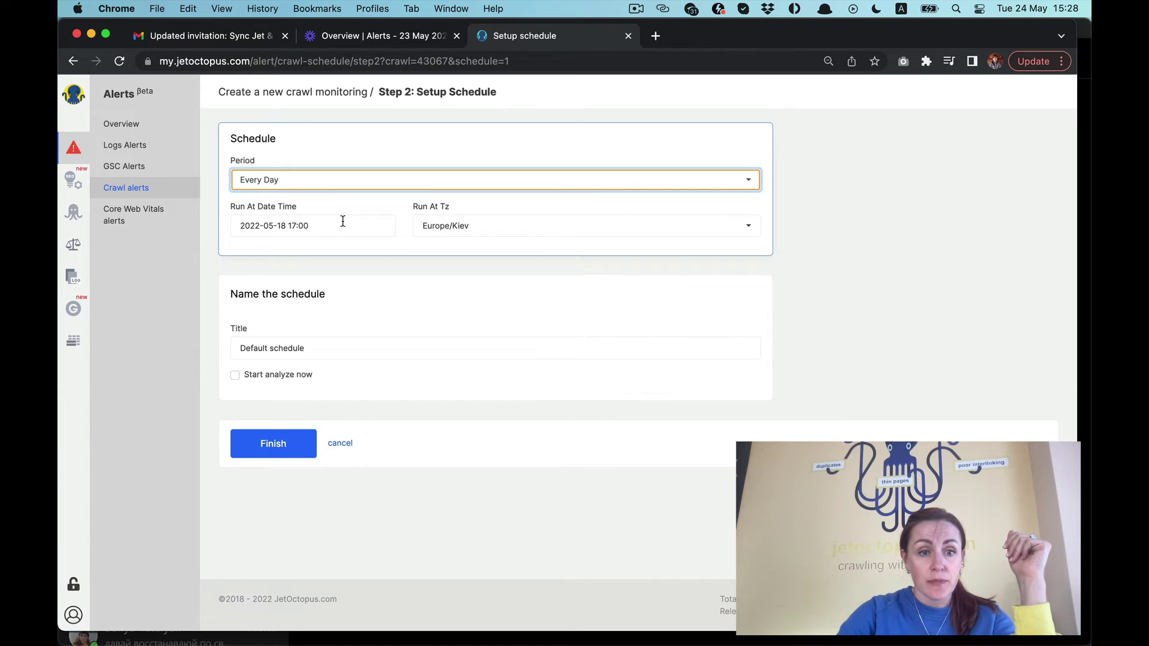
pyautogui.click(331, 347)
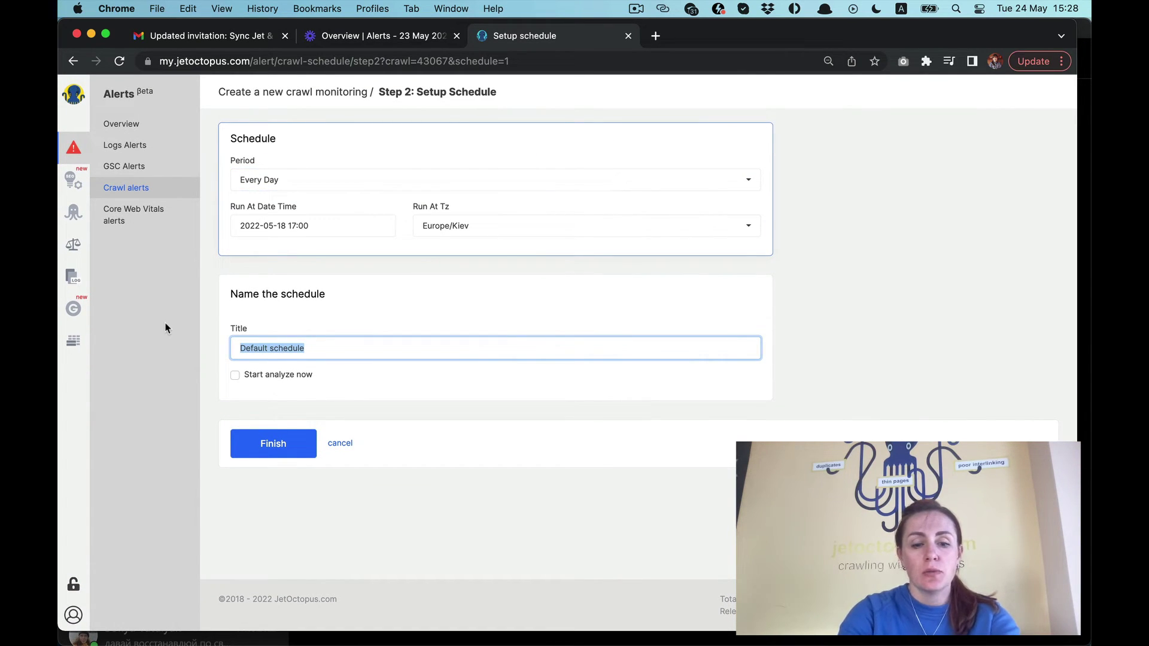
pyautogui.write('Importan')
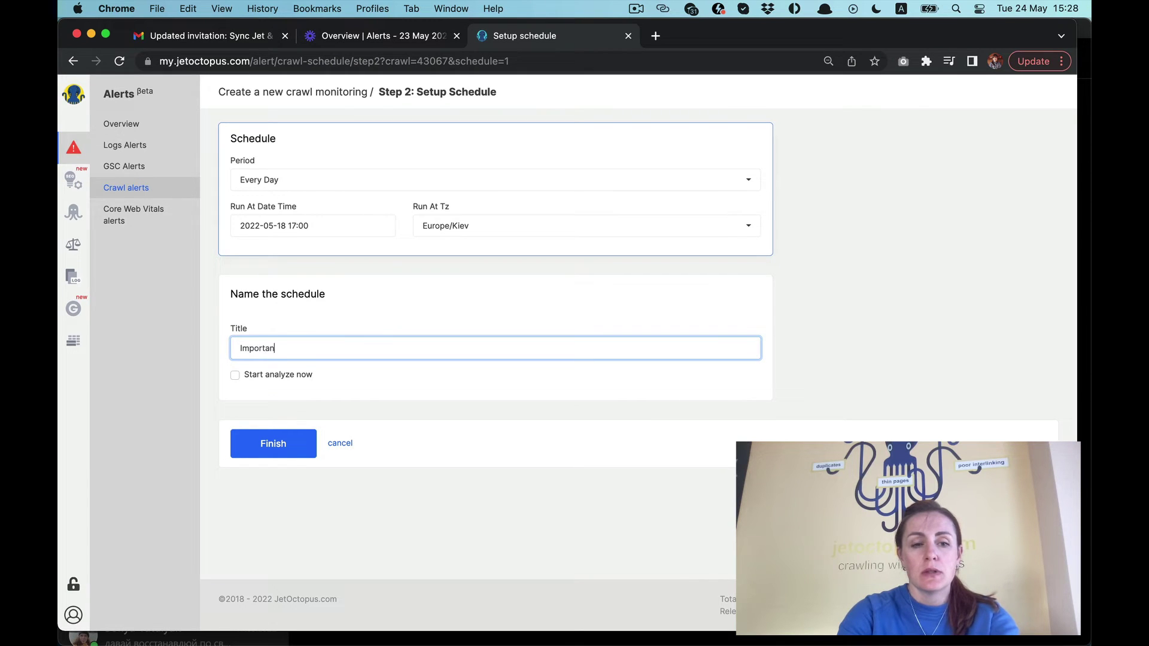
pyautogui.write('t pages')
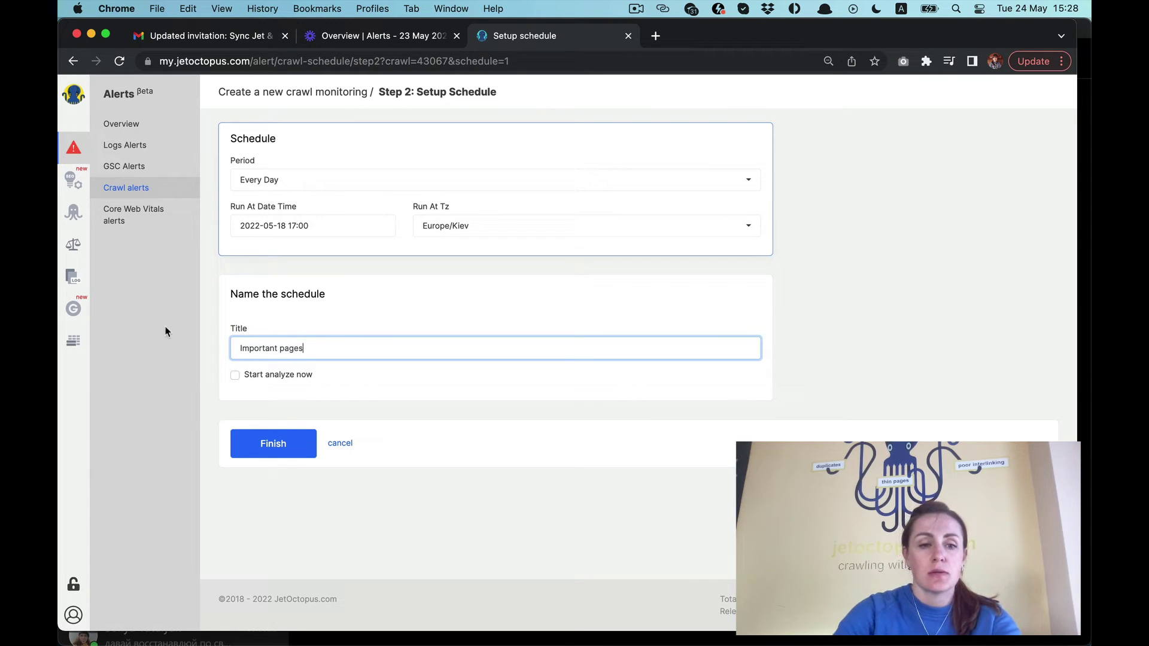
pyautogui.click(256, 446)
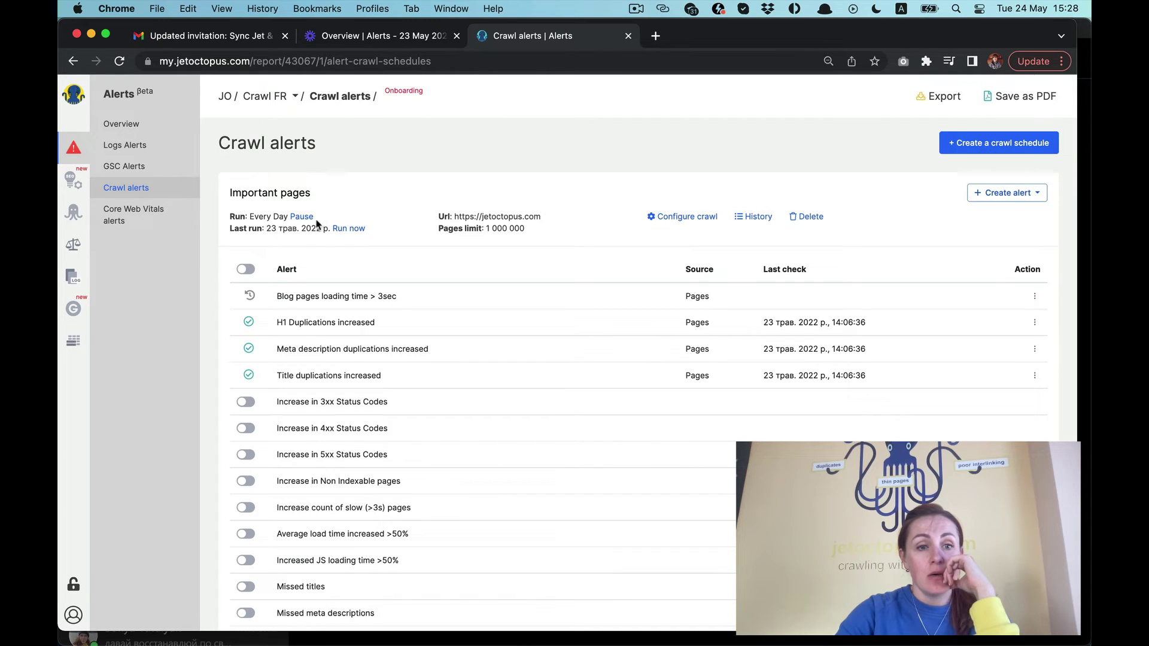
# Reconfigure the Important pages crawl to URL list mode and re-save the schedule.
pyautogui.moveTo(264, 227); pyautogui.dragTo(324, 230)
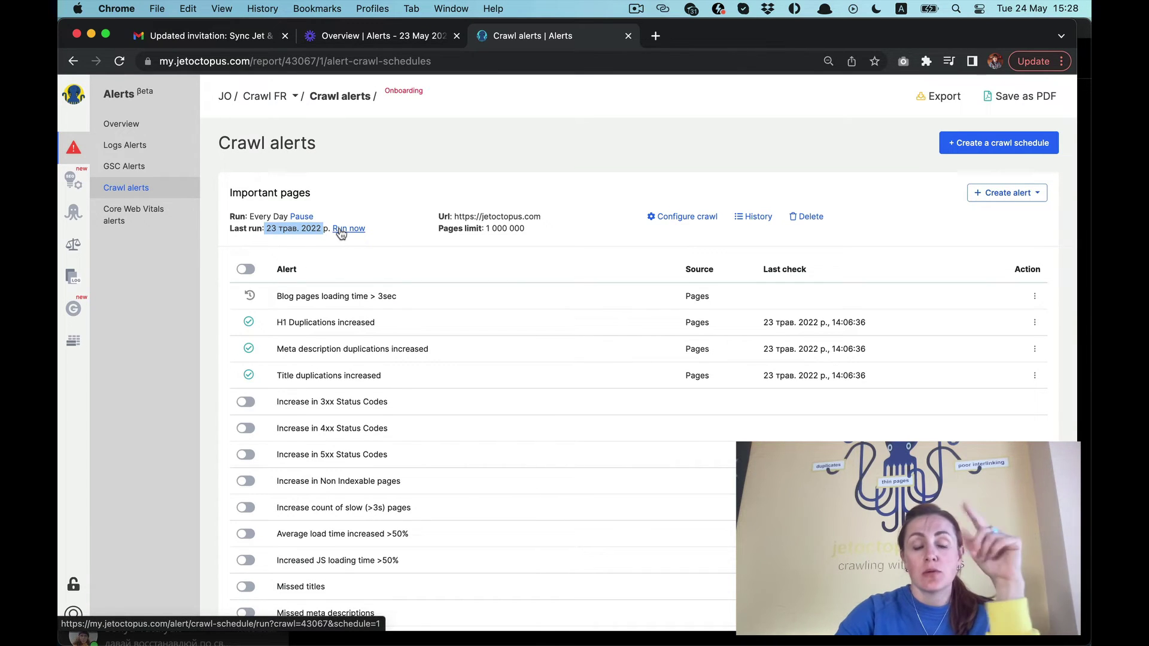
pyautogui.moveTo(449, 217); pyautogui.dragTo(551, 224)
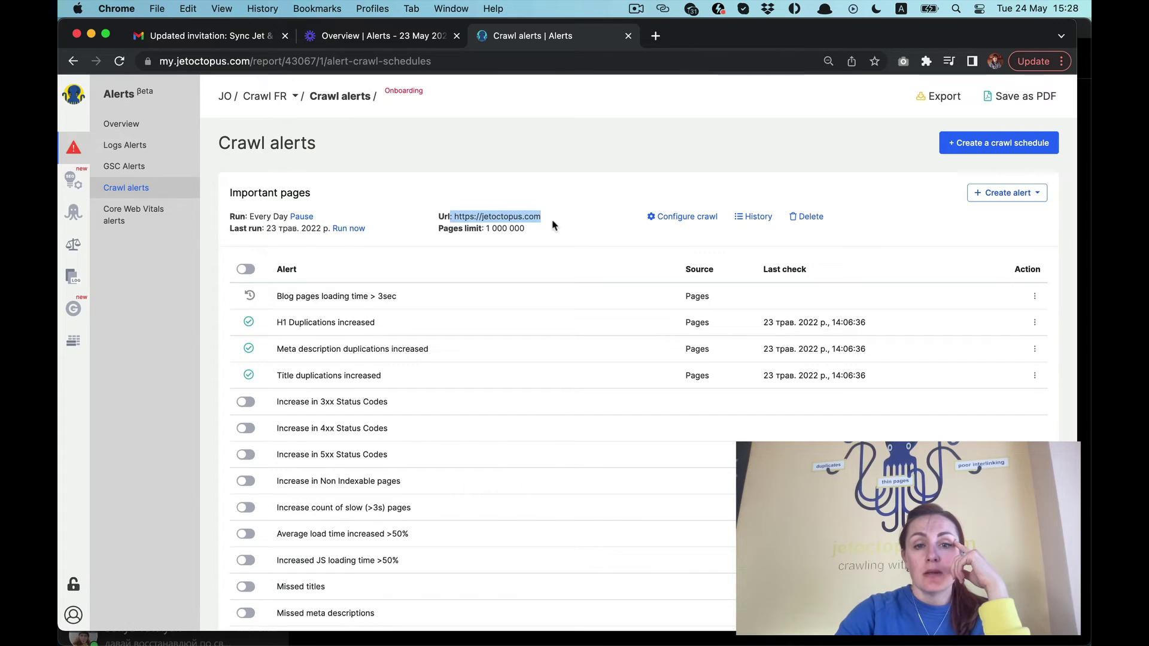
pyautogui.click(703, 217)
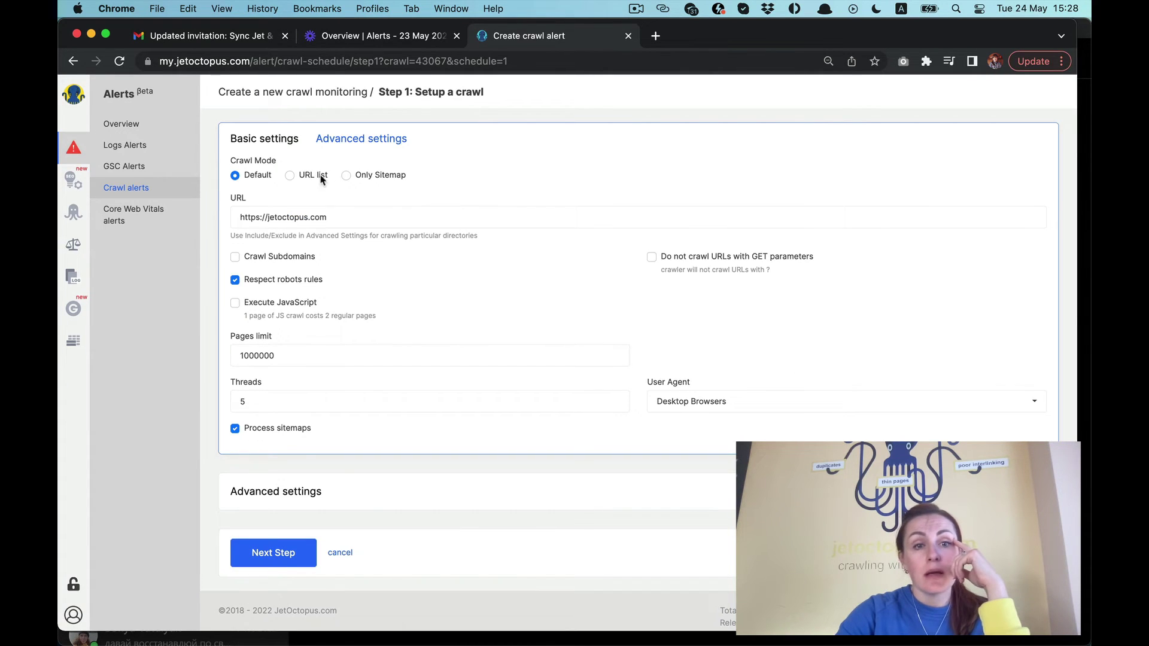
pyautogui.click(290, 176)
pyautogui.click(344, 220)
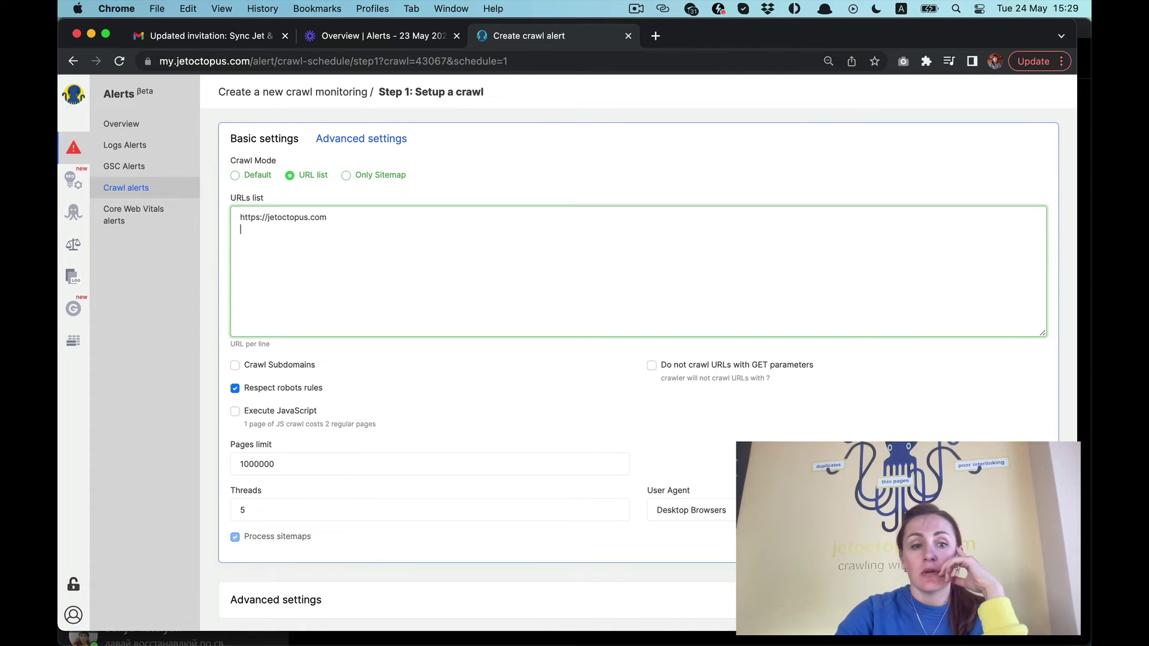
pyautogui.scroll(-5, 343, 223)
pyautogui.click(307, 541)
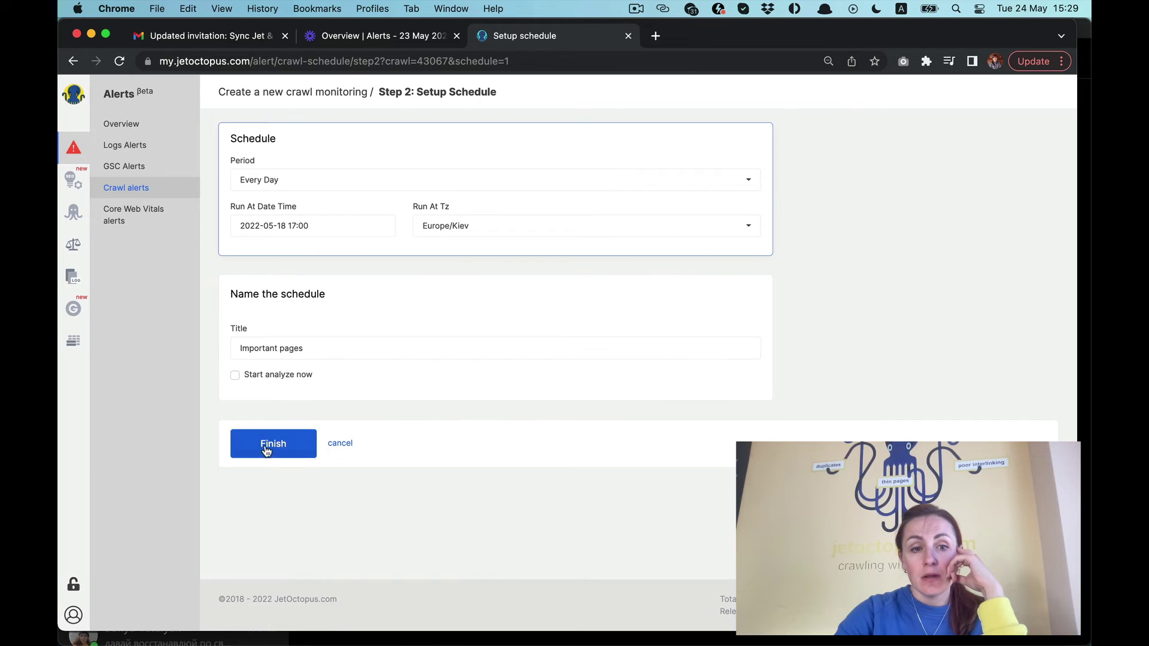
pyautogui.click(267, 450)
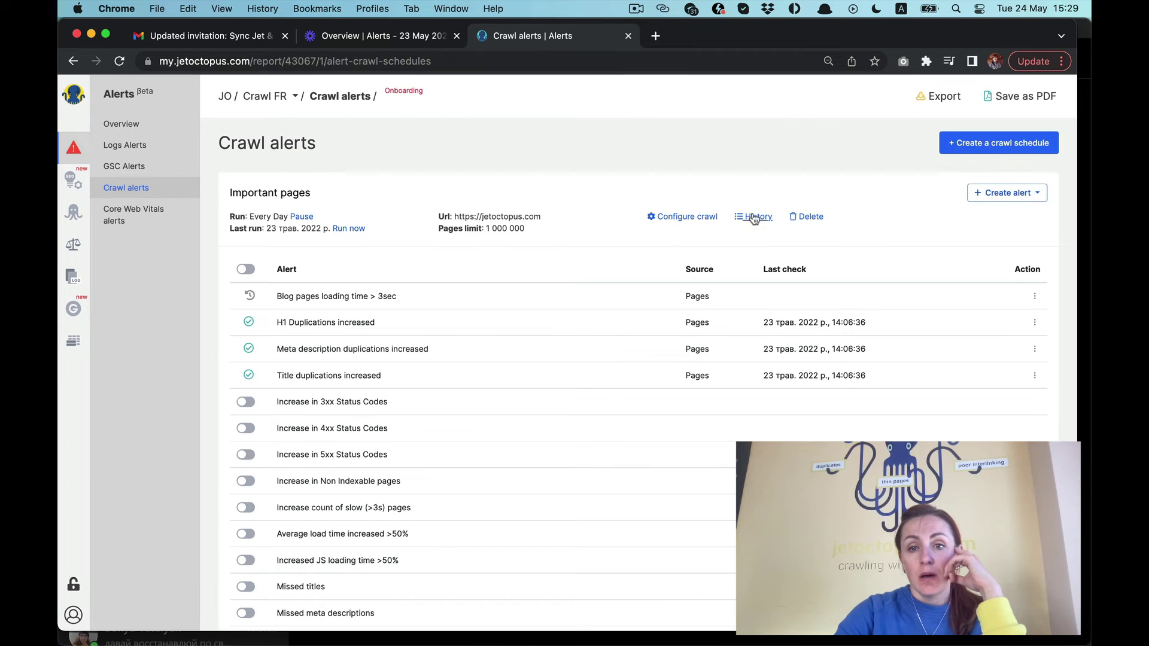
# Enable the preset 'Increase in 4xx Status Codes' alert for Important pages.
pyautogui.click(756, 218)
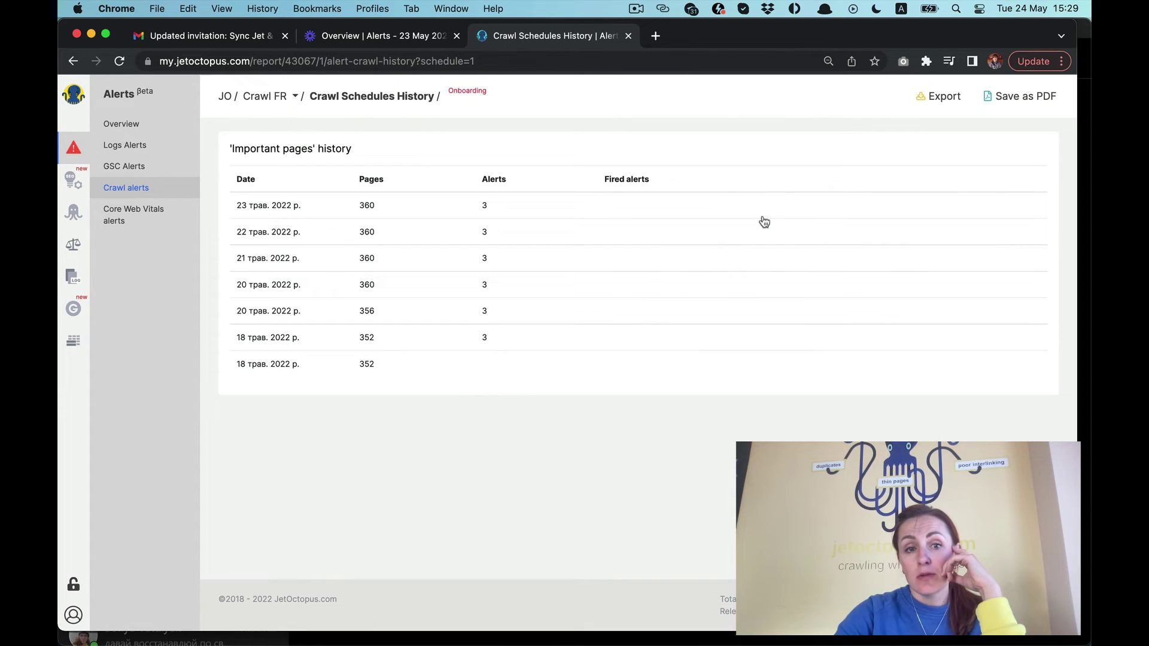
pyautogui.hscroll(-5, 763, 222)
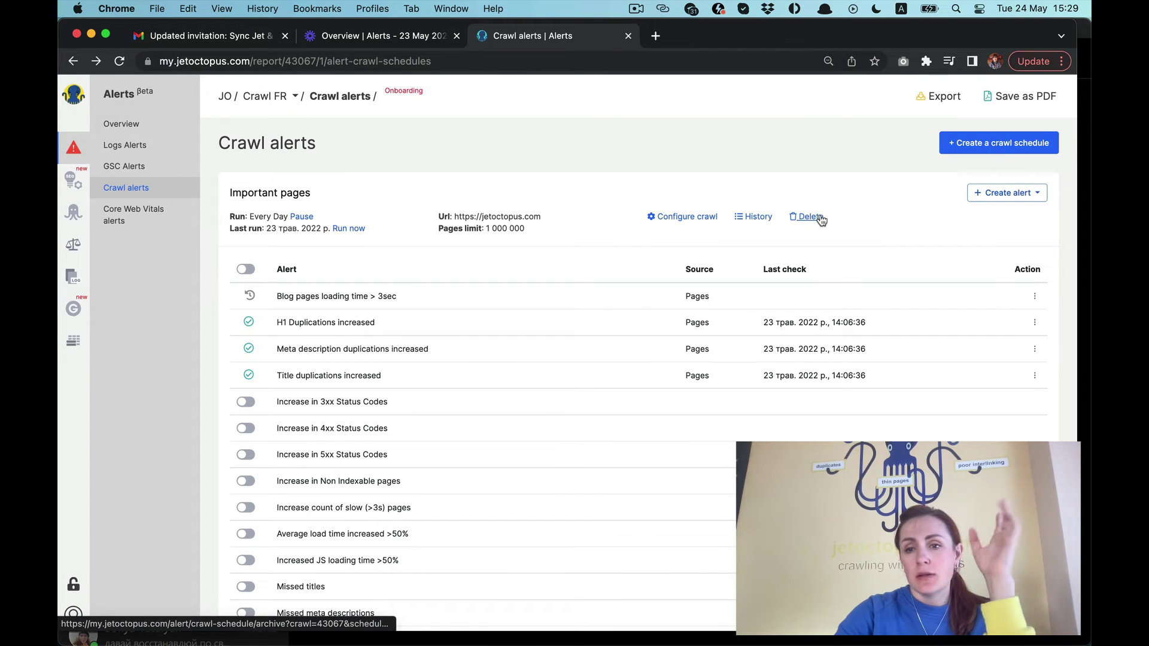
pyautogui.scroll(-3, 820, 221)
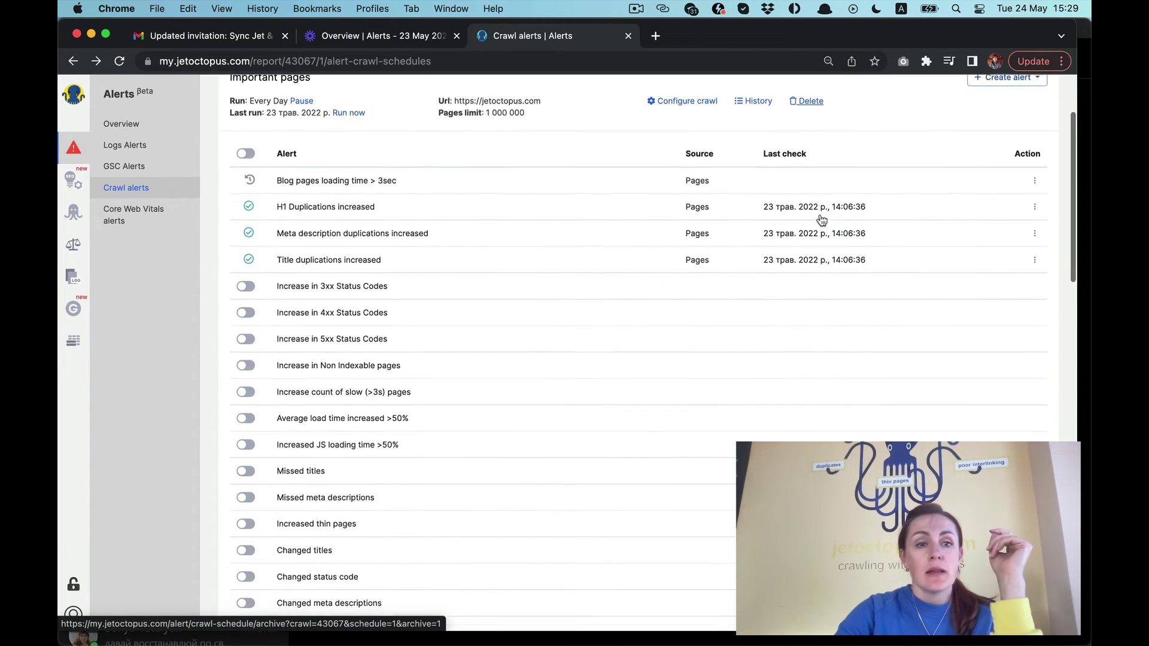
pyautogui.scroll(-2, 307, 333)
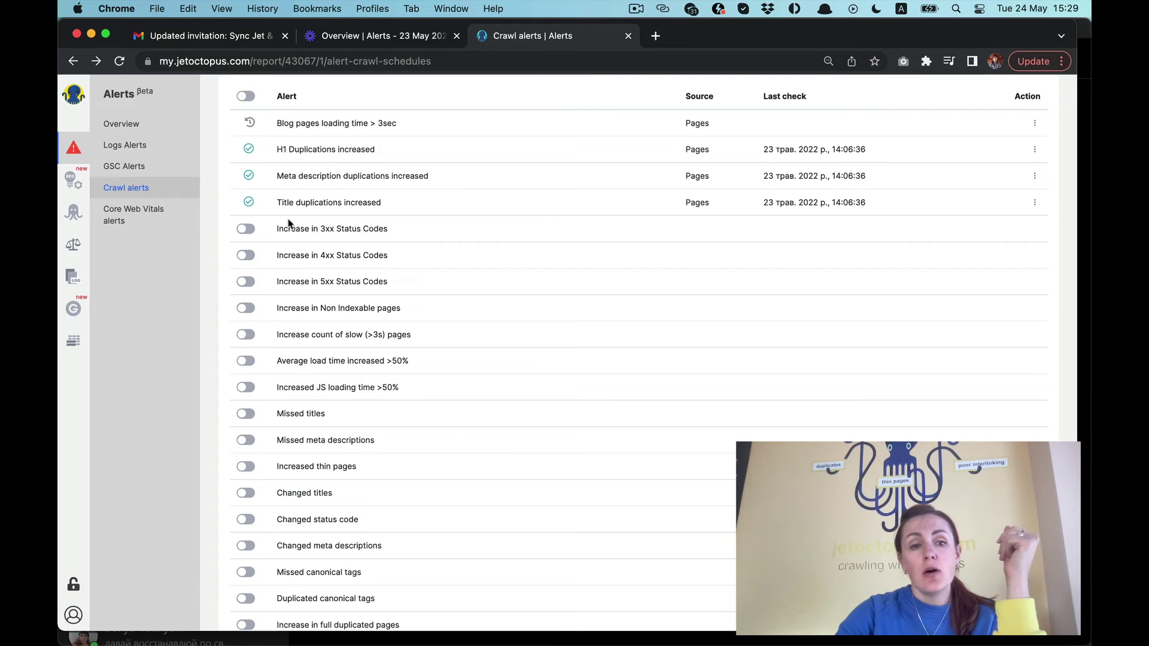
pyautogui.scroll(-6, 288, 223)
pyautogui.scroll(5, 288, 224)
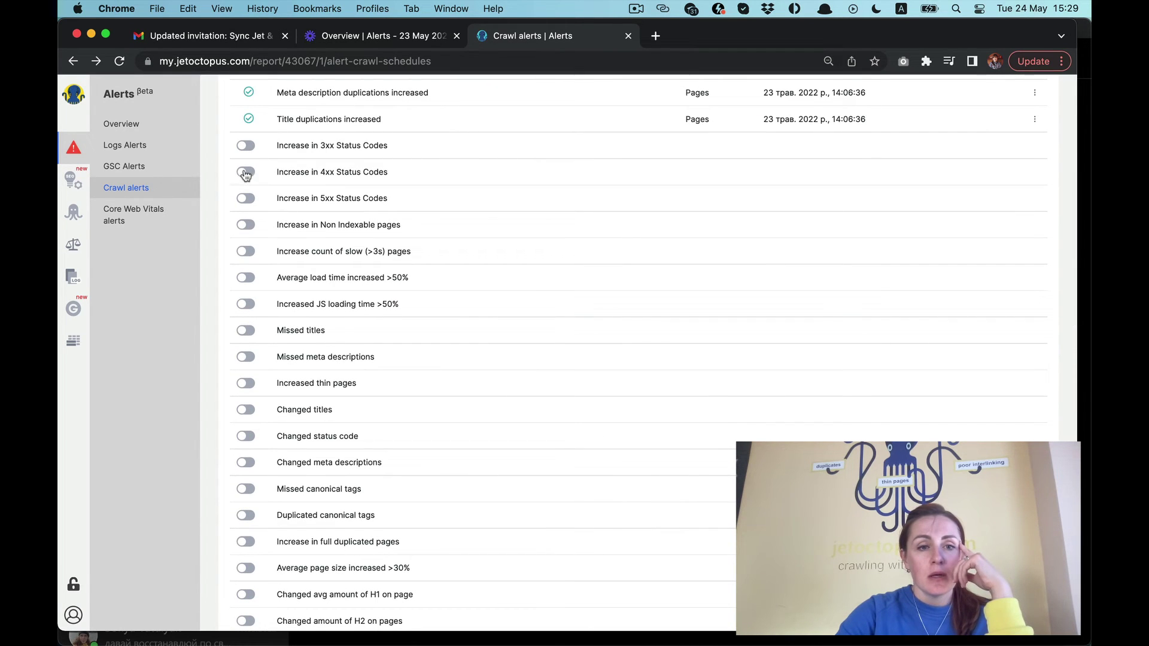
pyautogui.click(252, 173)
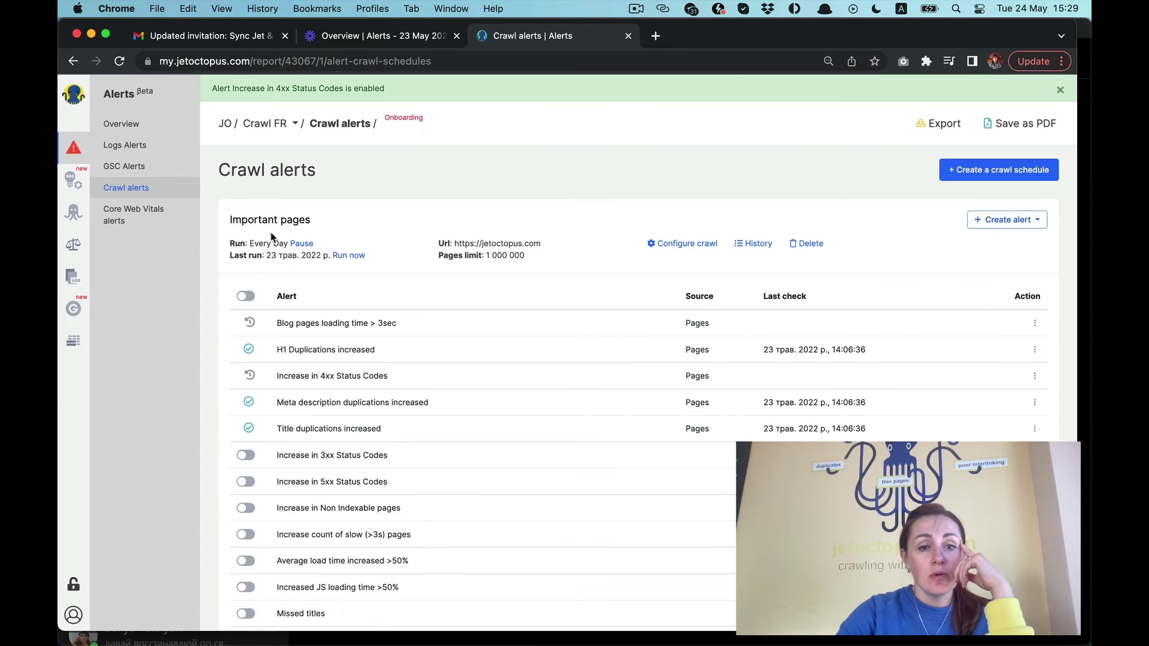
# Enable the preset 'Average load time increased >50%' alert as well.
pyautogui.scroll(-3, 270, 237)
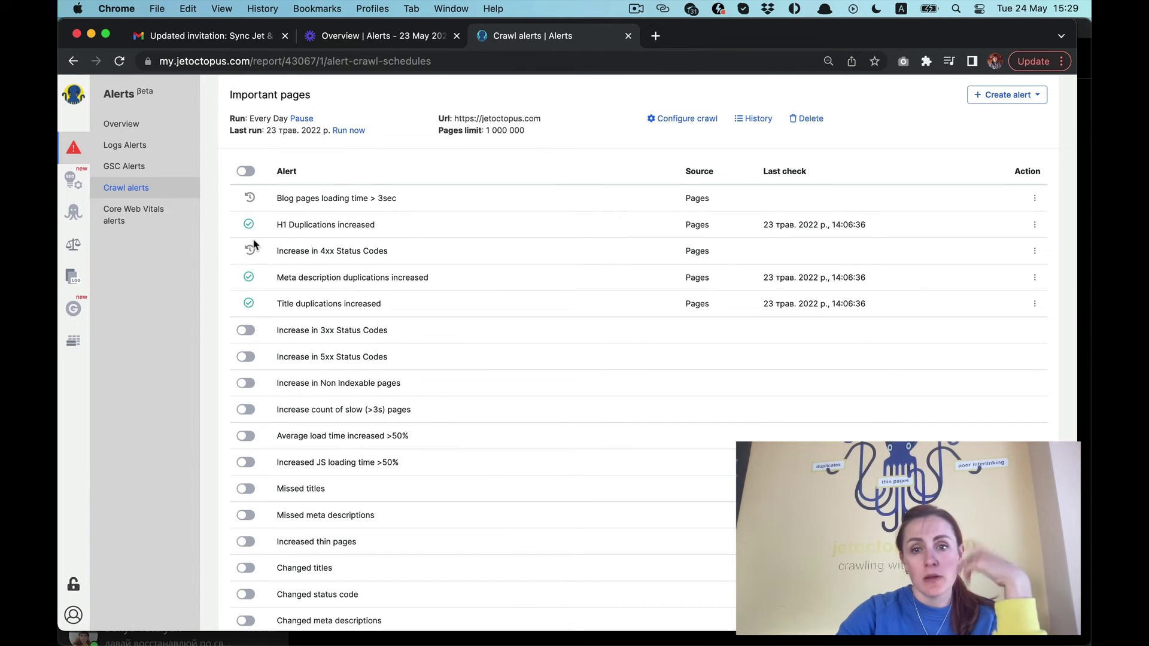
pyautogui.scroll(-5, 254, 242)
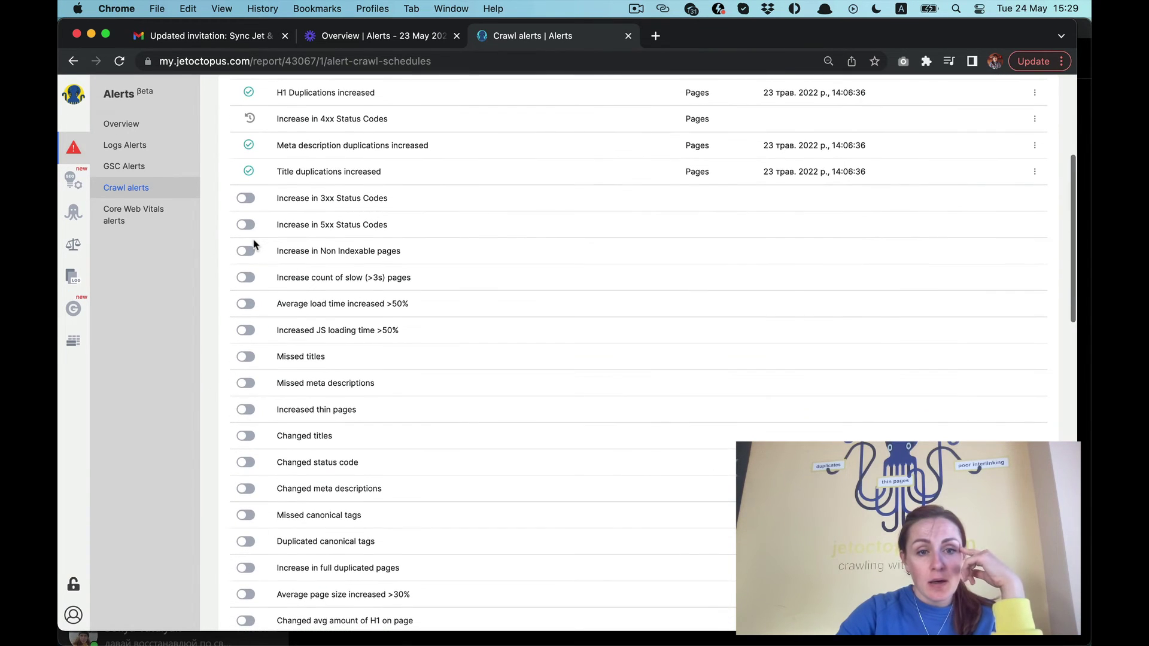
pyautogui.click(250, 305)
pyautogui.scroll(-15, 250, 306)
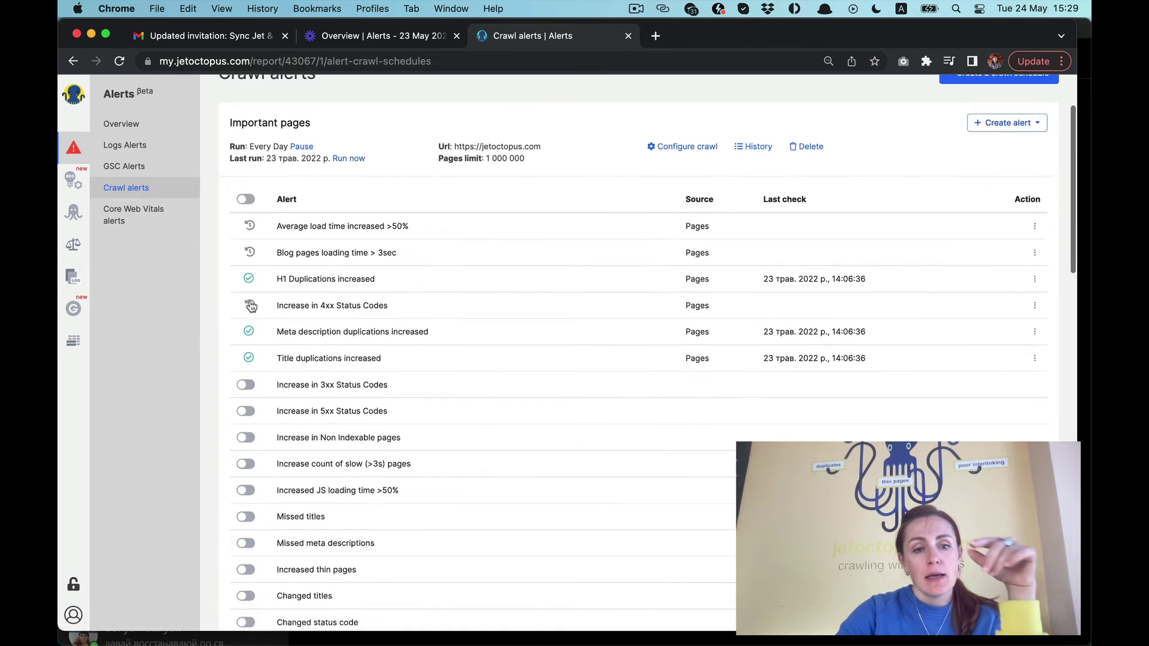
pyautogui.scroll(-2, 250, 305)
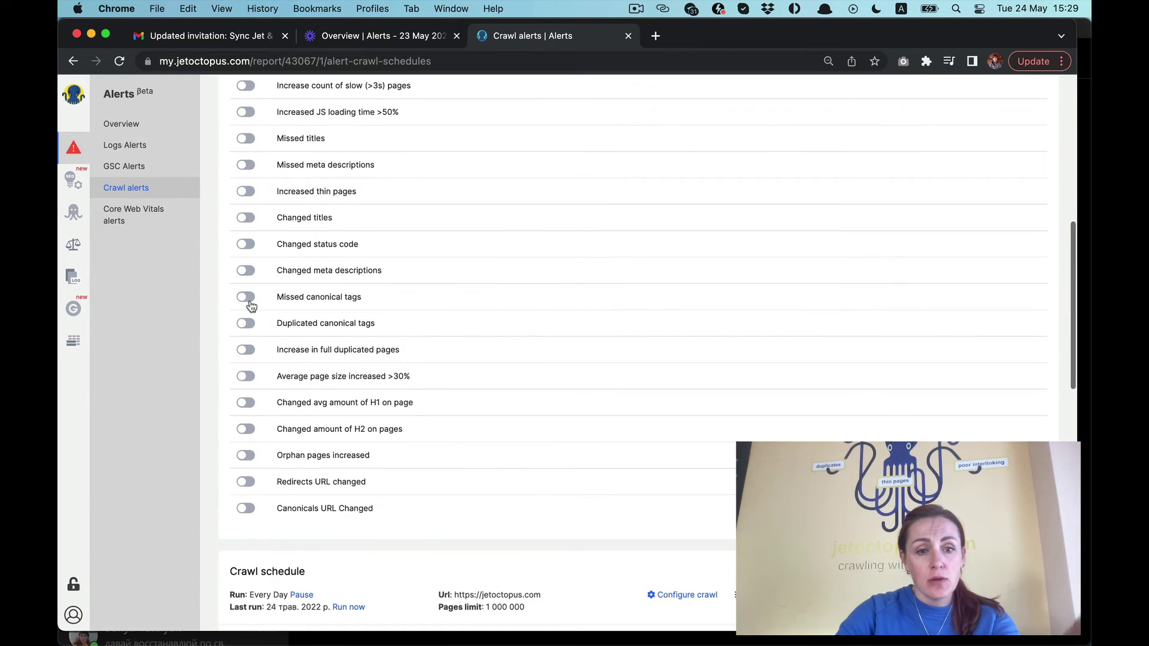
pyautogui.scroll(16, 250, 305)
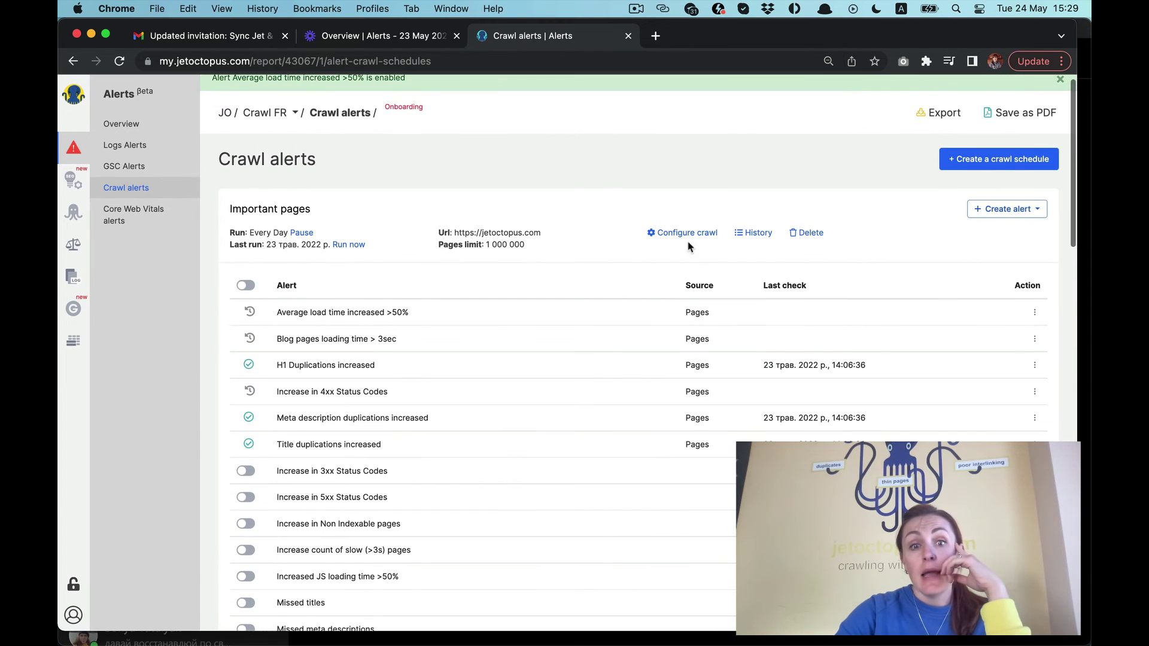
pyautogui.click(1019, 209)
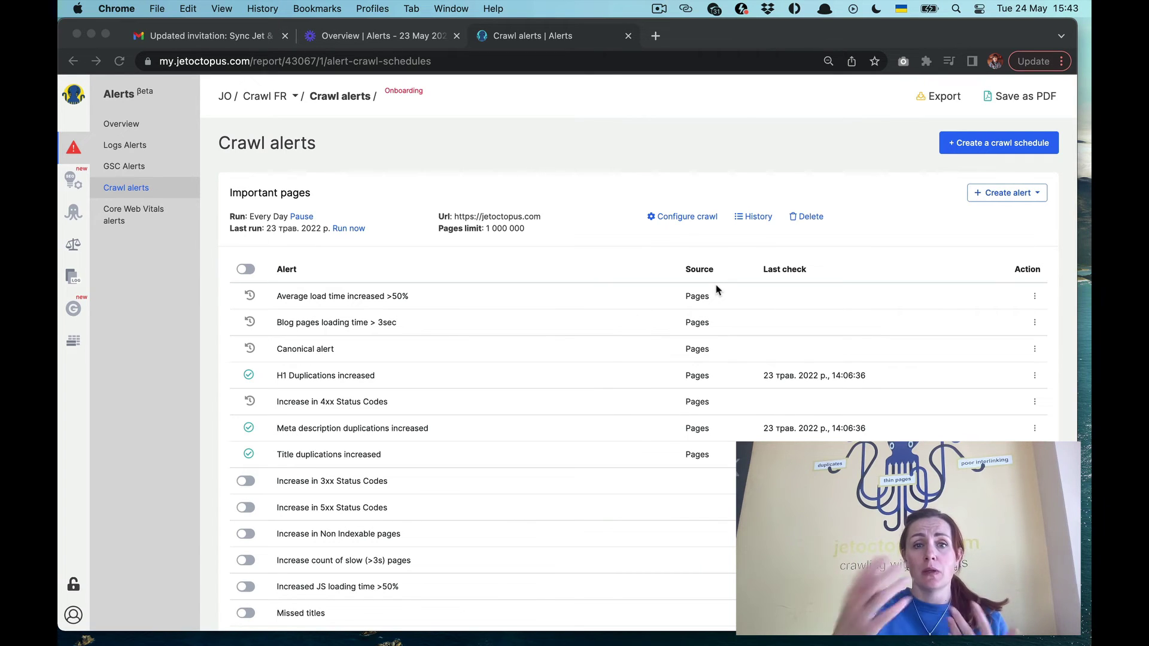
# Begin a new crawl schedule, set its Period to Every Week, and select the title text.
pyautogui.click(1010, 146)
pyautogui.click(1010, 145)
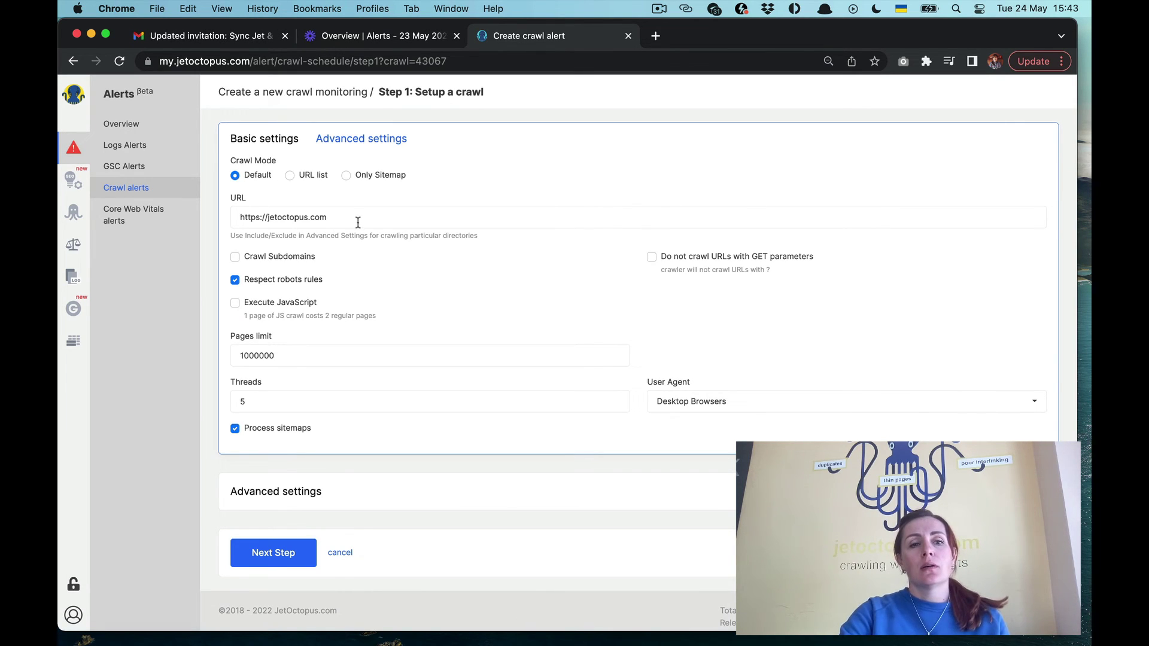
pyautogui.scroll(-1, 356, 224)
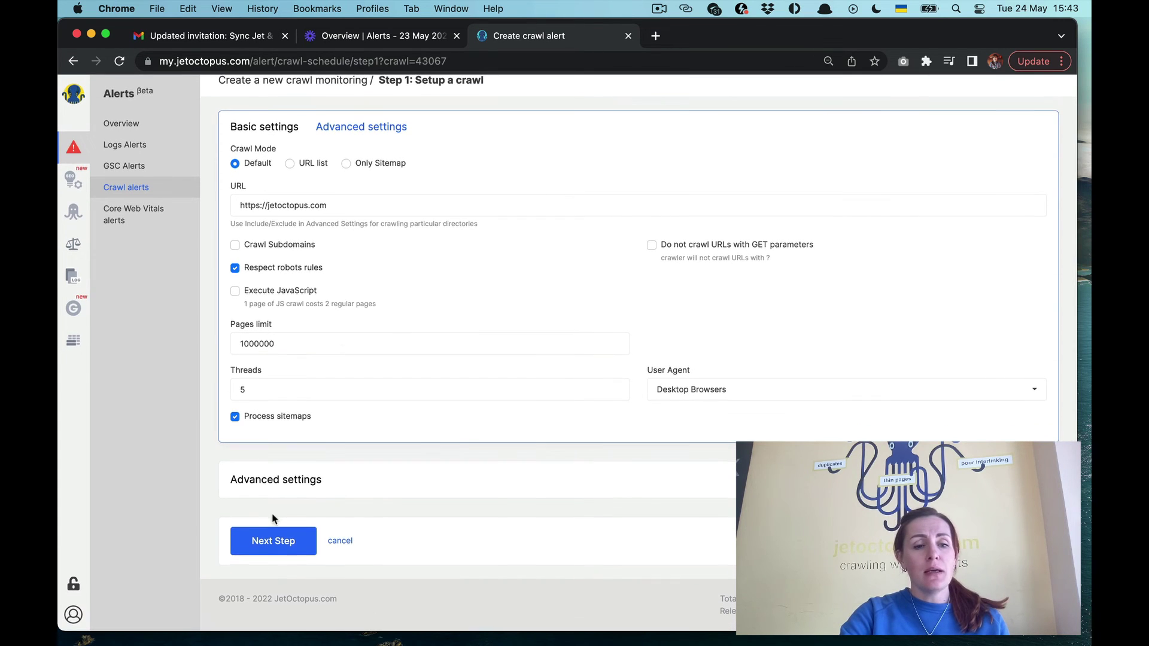
pyautogui.click(276, 546)
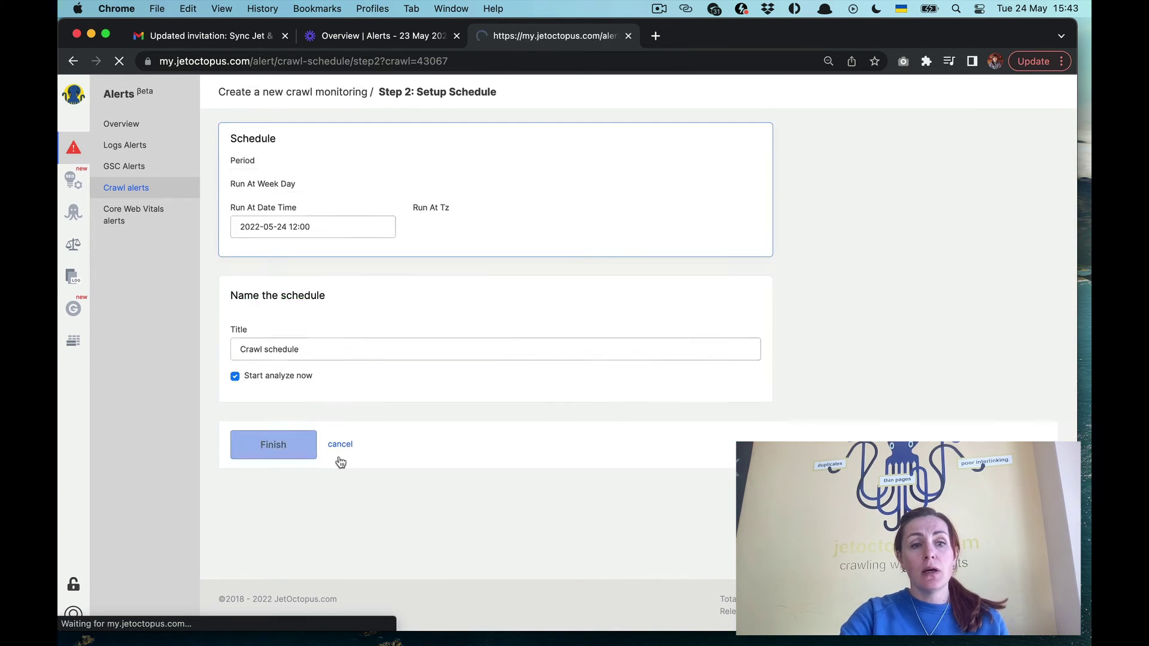
pyautogui.click(284, 184)
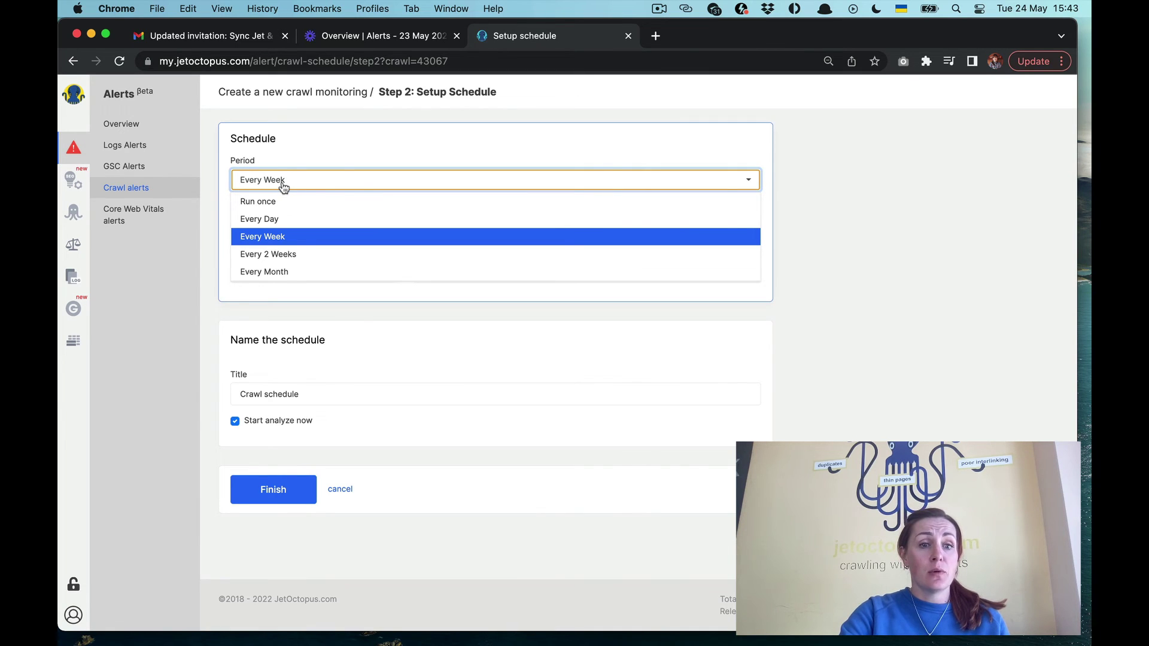
pyautogui.click(294, 237)
pyautogui.moveTo(372, 397); pyautogui.dragTo(178, 386)
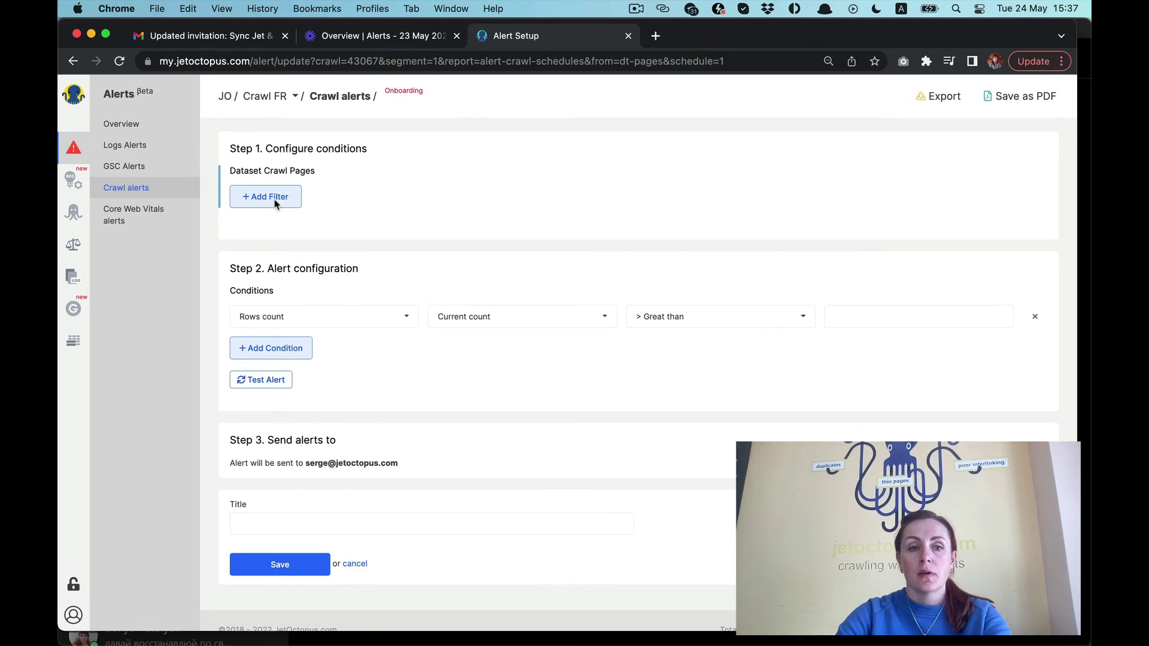
# Filter the alert to Is Canonical Page = Yes with condition Missed pages count > 0.
pyautogui.click(272, 198)
pyautogui.write('canon')
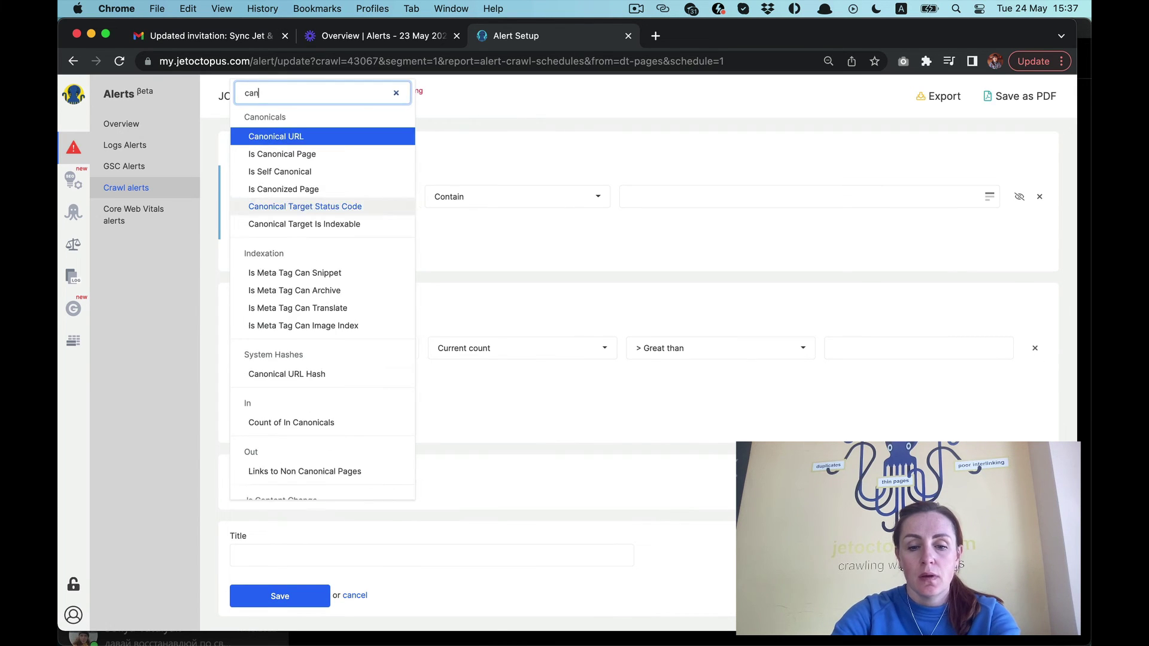
pyautogui.click(276, 284)
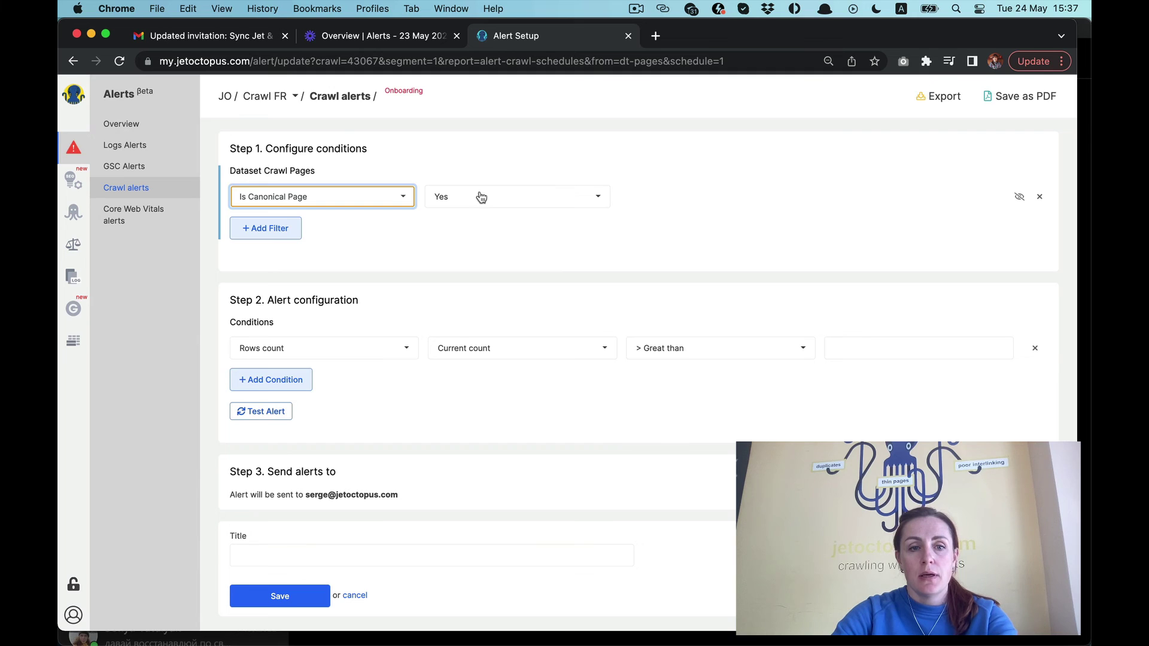
pyautogui.scroll(-1, 394, 325)
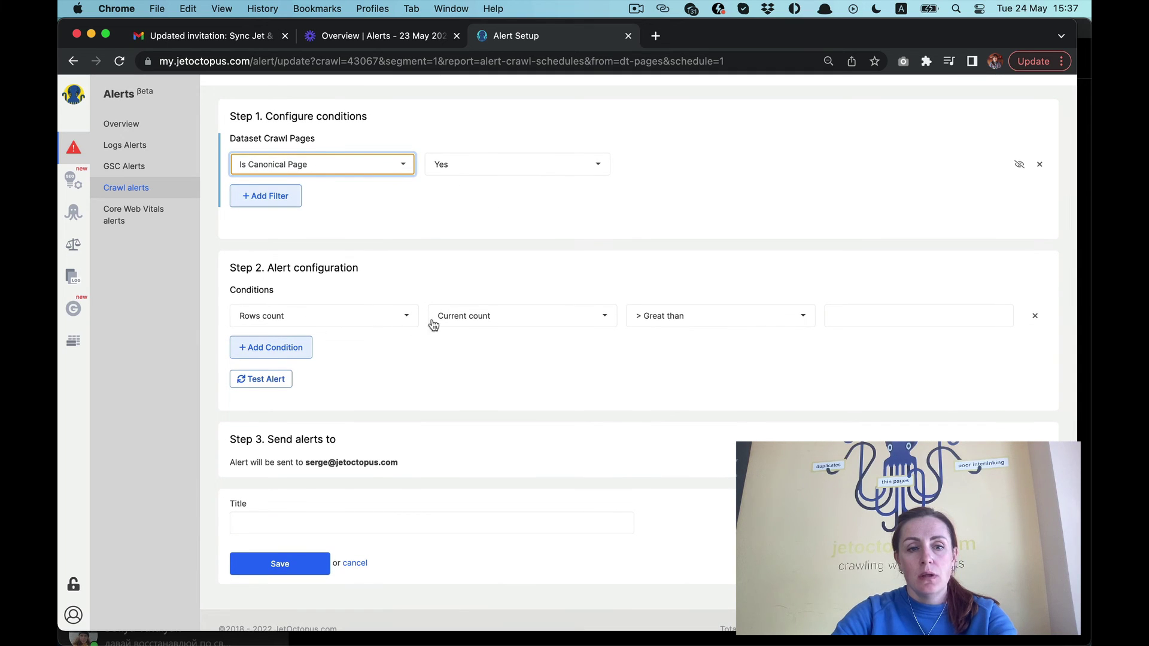
pyautogui.click(487, 323)
pyautogui.click(500, 357)
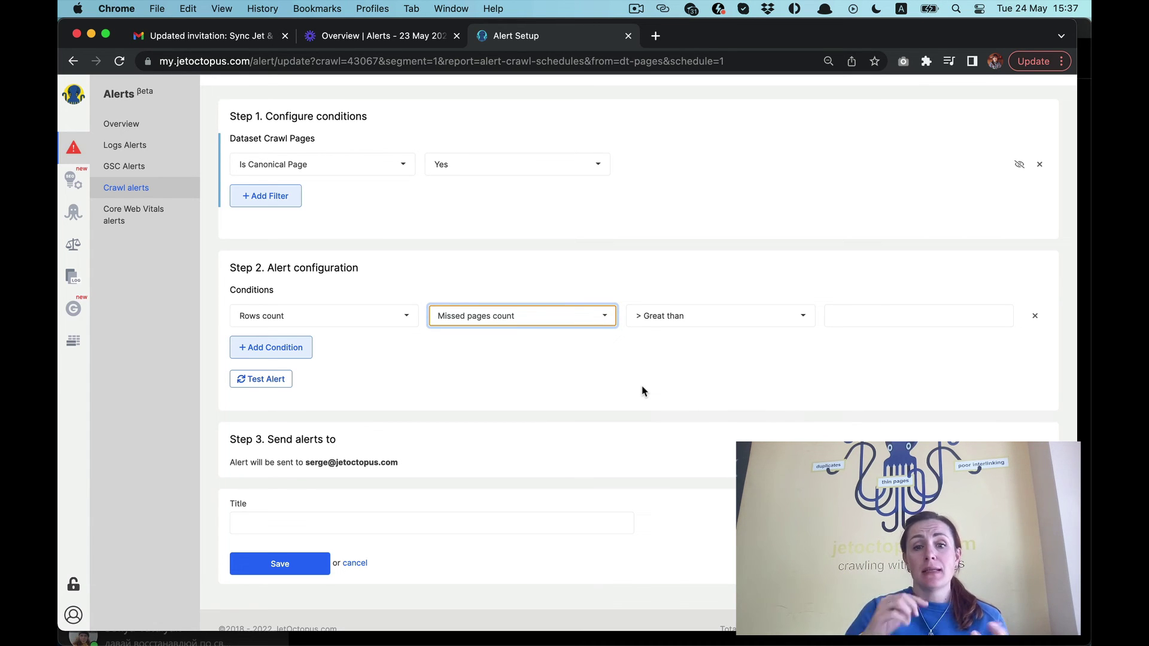
pyautogui.click(848, 307)
pyautogui.write('0')
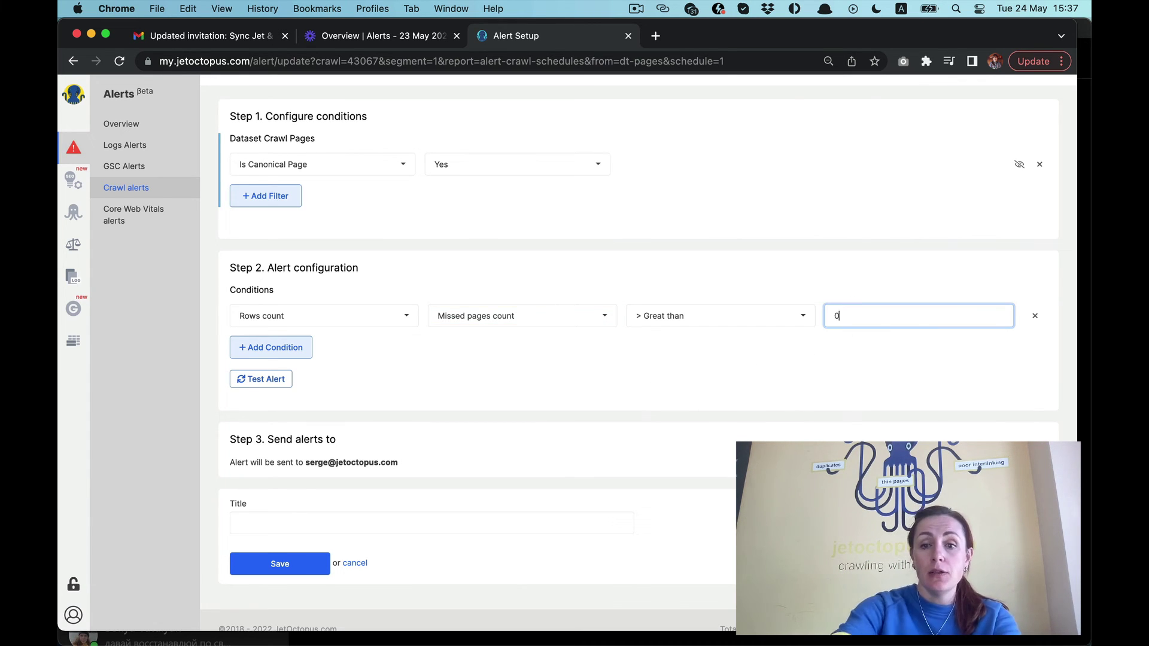
# Title the alert 'Canonical alert' and save it.
pyautogui.scroll(-1, 638, 394)
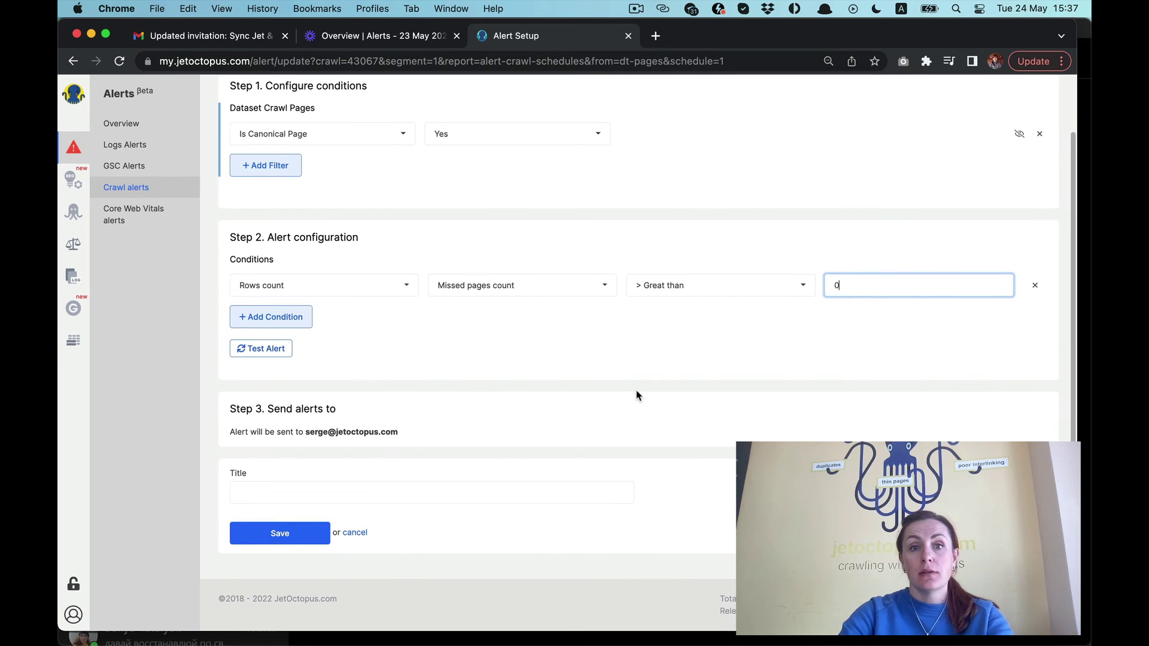
pyautogui.click(526, 491)
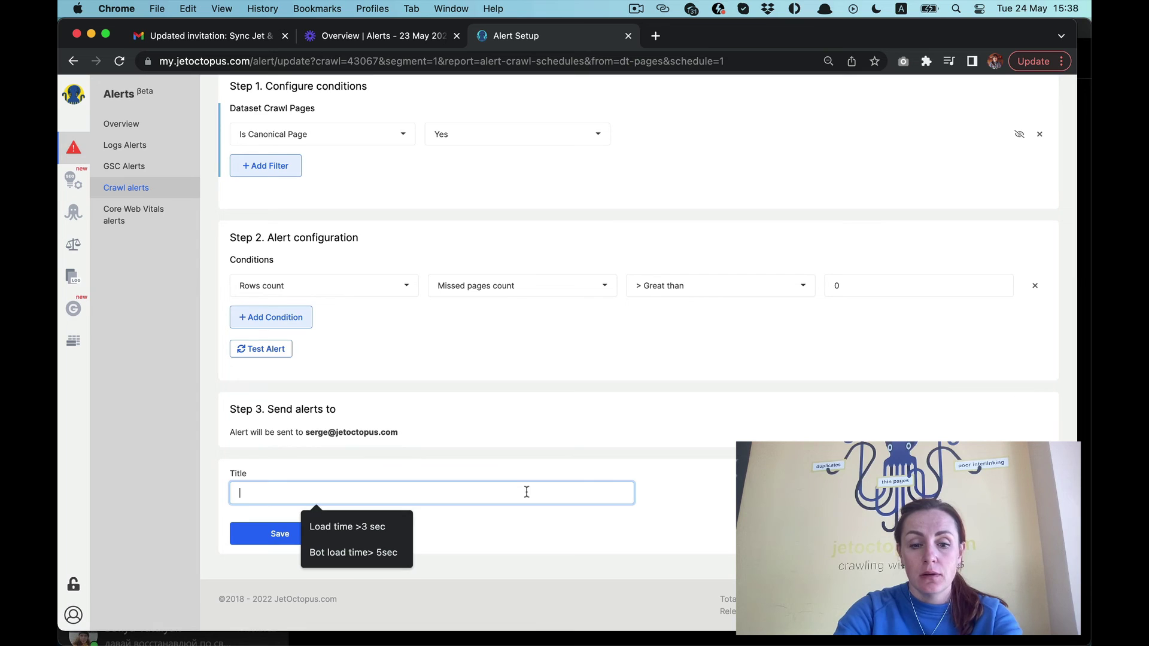
pyautogui.write('Canonical alert')
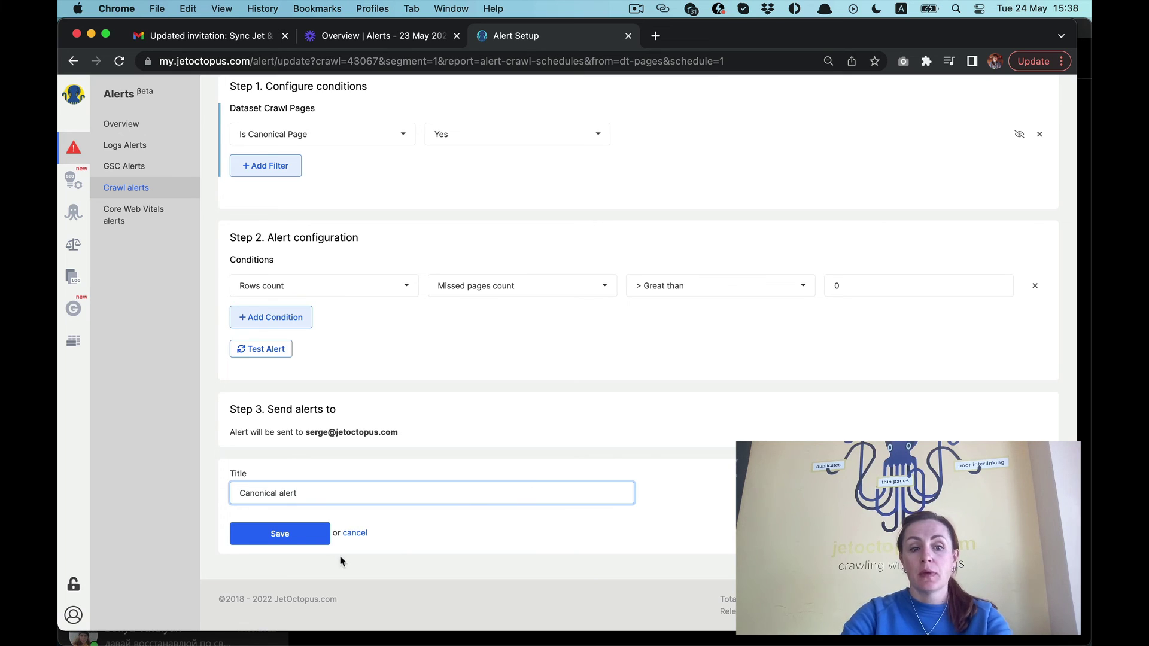
pyautogui.click(301, 533)
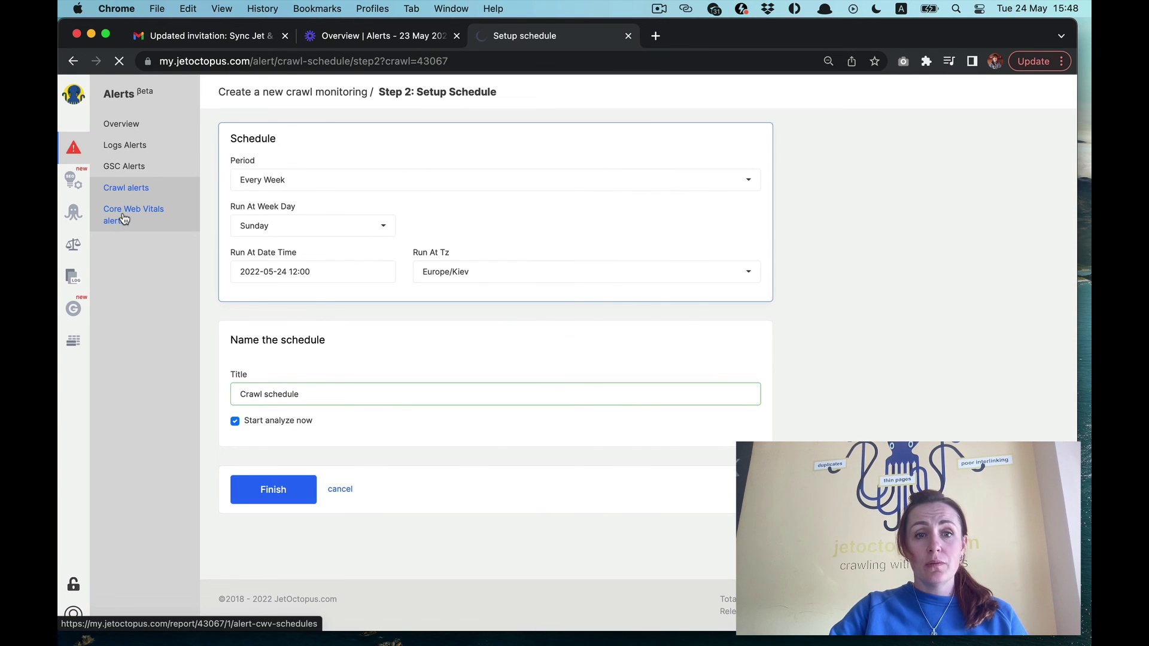
# Start a new CWV schedule from Core Web Vitals alerts and focus the empty Urls box.
pyautogui.click(124, 219)
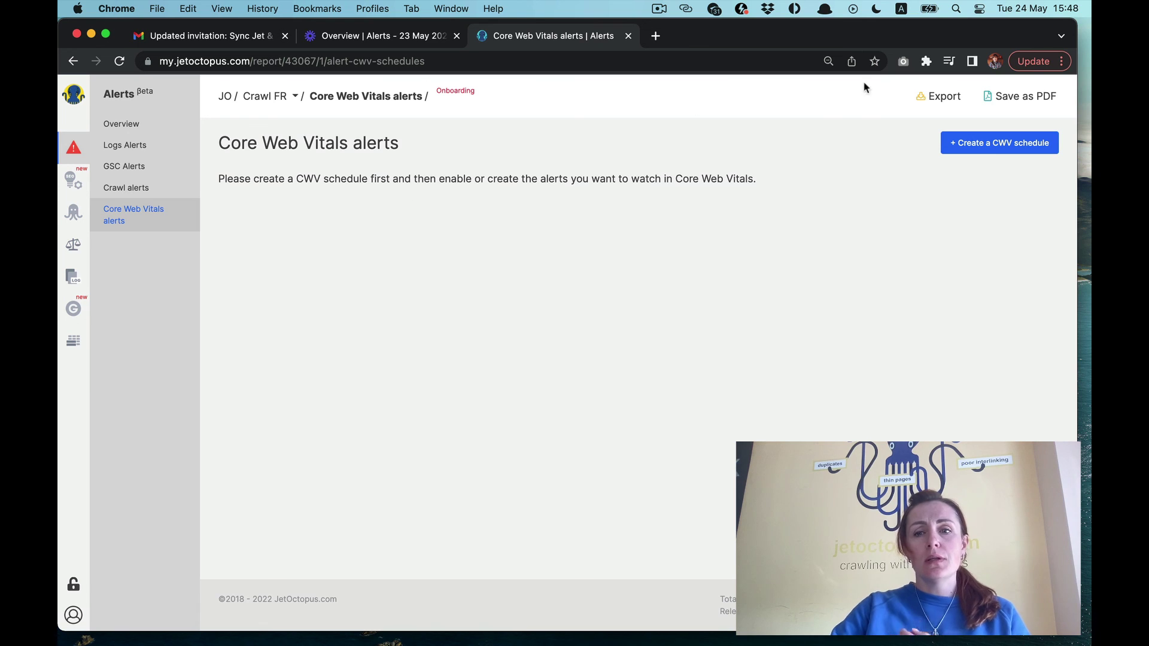
pyautogui.click(1006, 153)
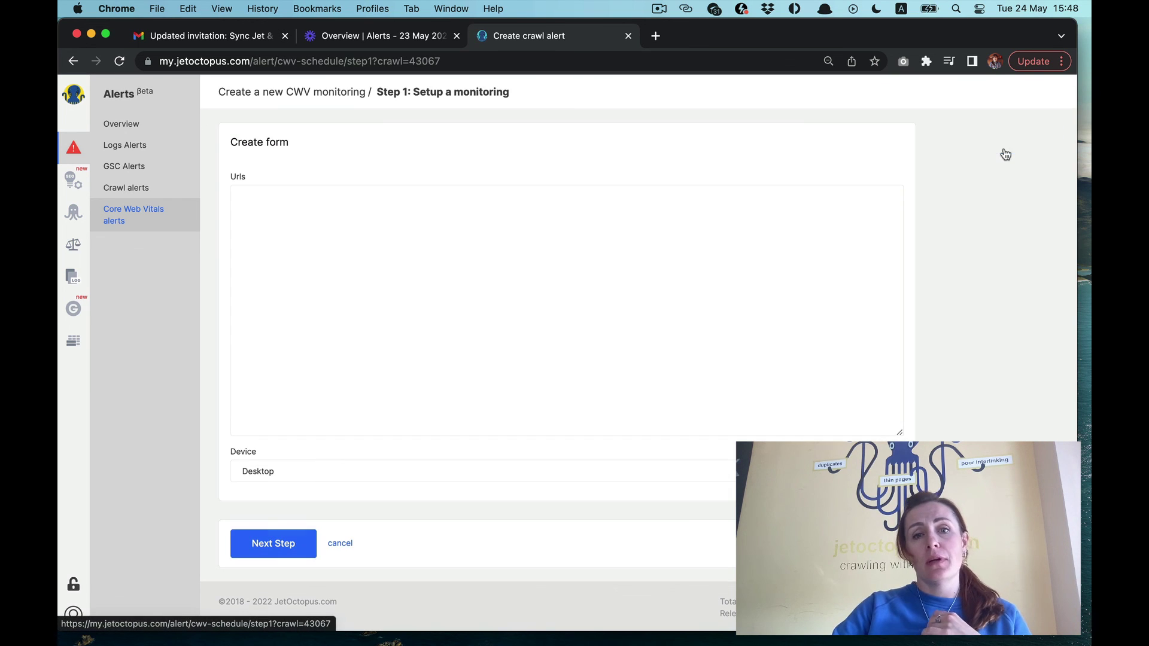
pyautogui.click(534, 265)
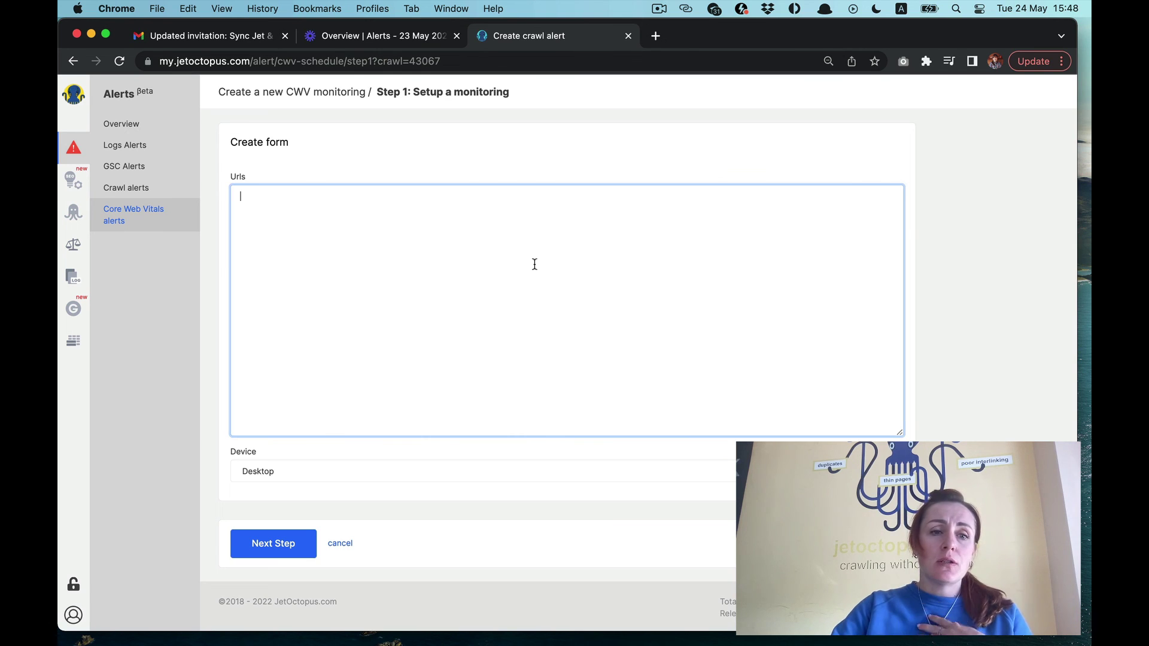